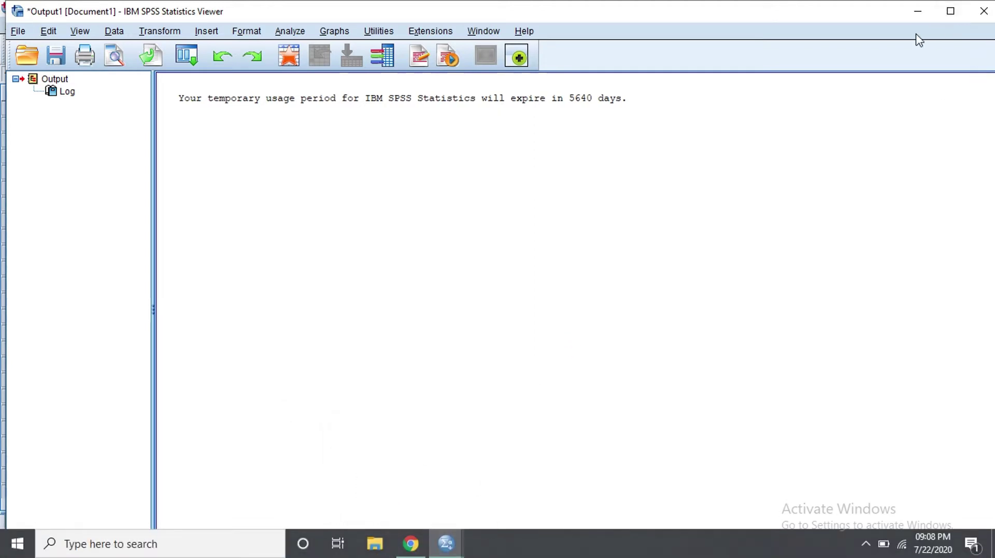
- Minimize the output viewer and the data editor, and bring each window back up from the desktop
{"action": "left_click", "coordinate": [918, 11]}
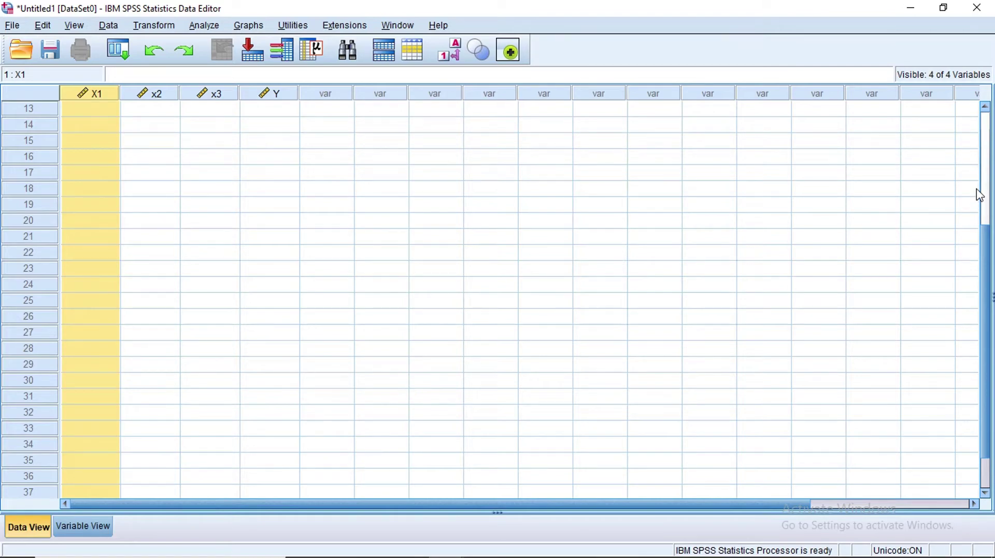
{"action": "left_click", "coordinate": [908, 8]}
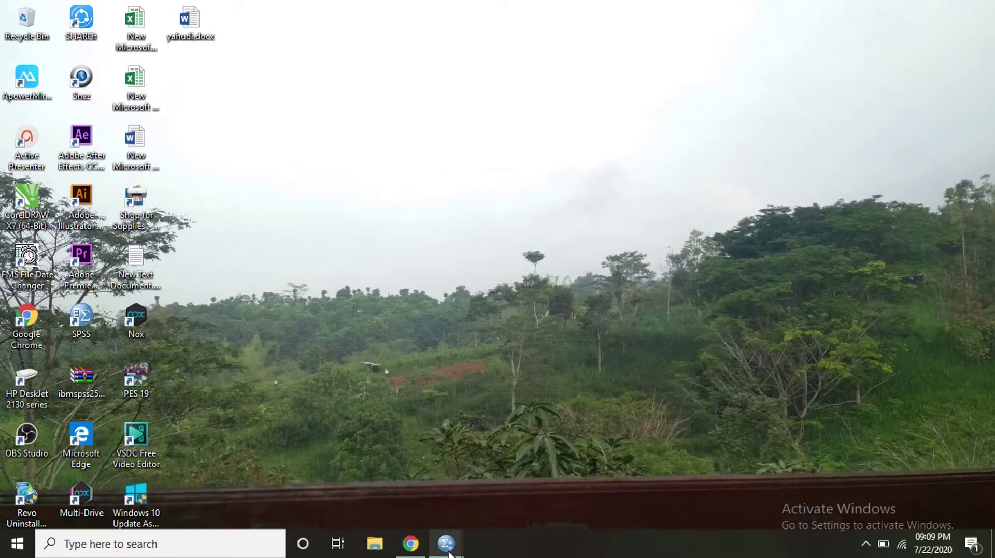
{"action": "mouse_move", "coordinate": [448, 553]}
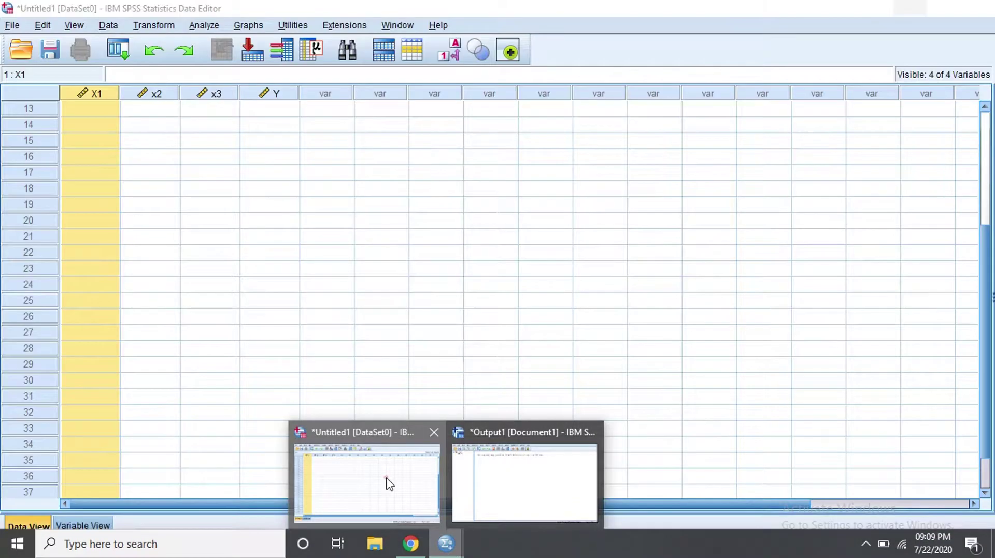
{"action": "left_click", "coordinate": [384, 479]}
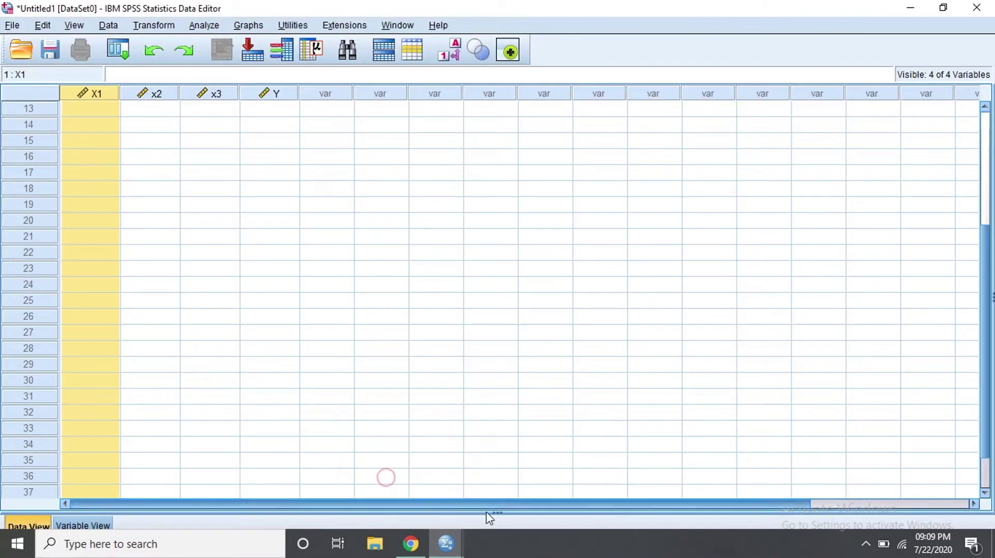
{"action": "mouse_move", "coordinate": [449, 553]}
{"action": "left_click", "coordinate": [485, 487]}
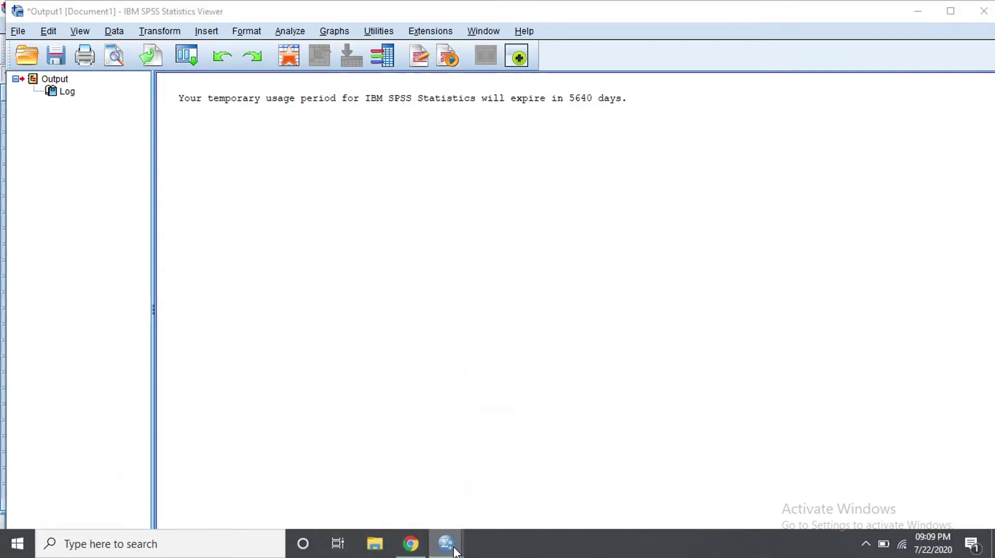
- Compare the Untitled1 data editor with the Output1 viewer by alternating between the two windows
{"action": "mouse_move", "coordinate": [447, 544]}
{"action": "mouse_move", "coordinate": [384, 497]}
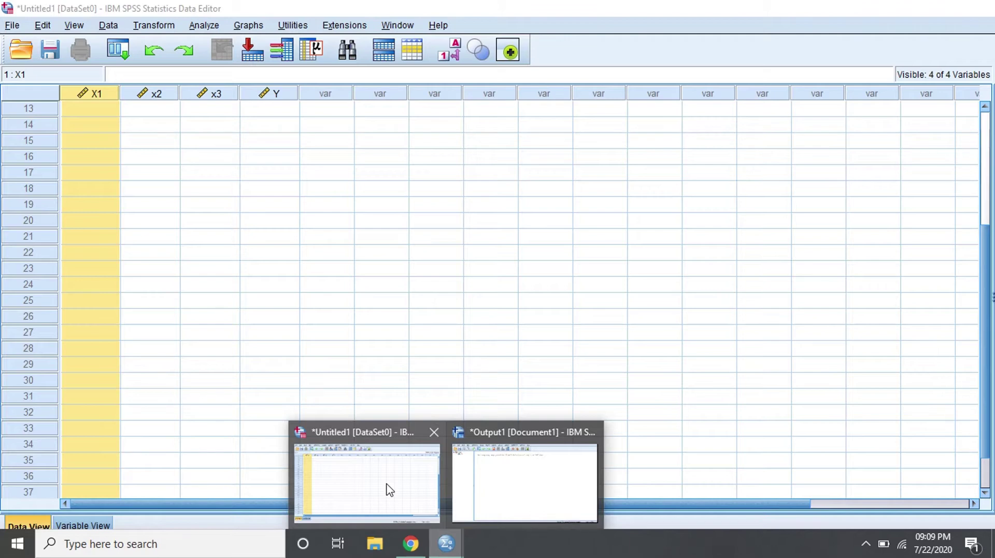
{"action": "left_click", "coordinate": [524, 483]}
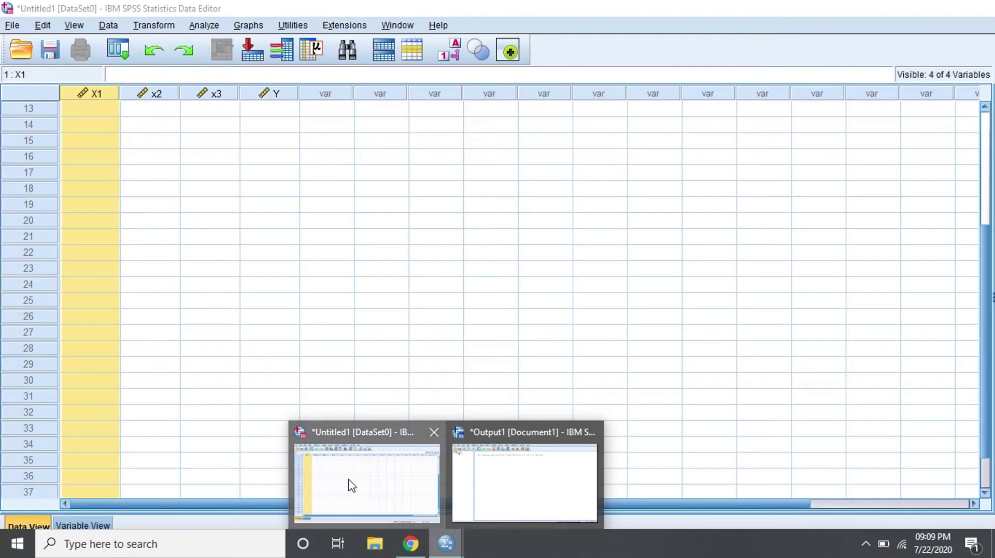
{"action": "left_click", "coordinate": [348, 479]}
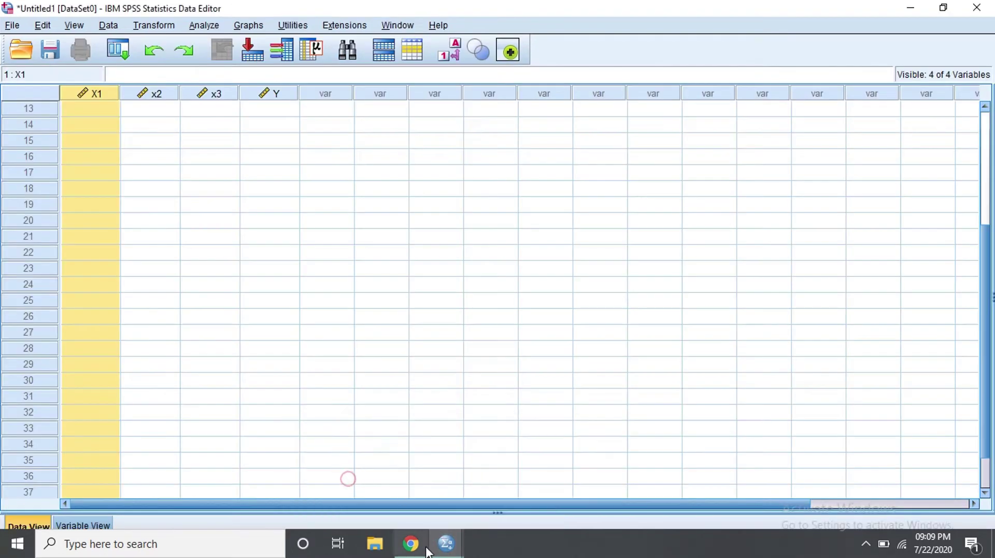
{"action": "left_click", "coordinate": [486, 477]}
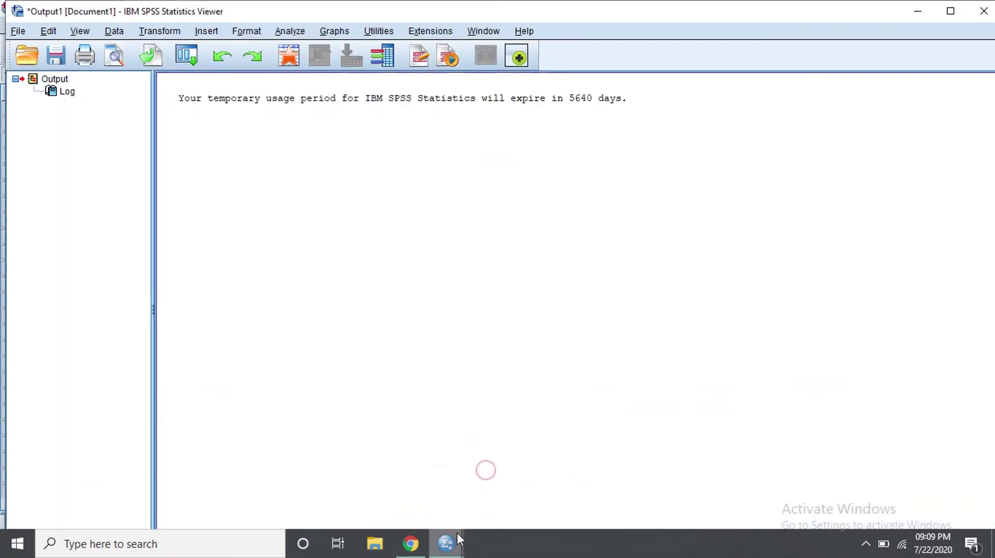
{"action": "mouse_move", "coordinate": [334, 444]}
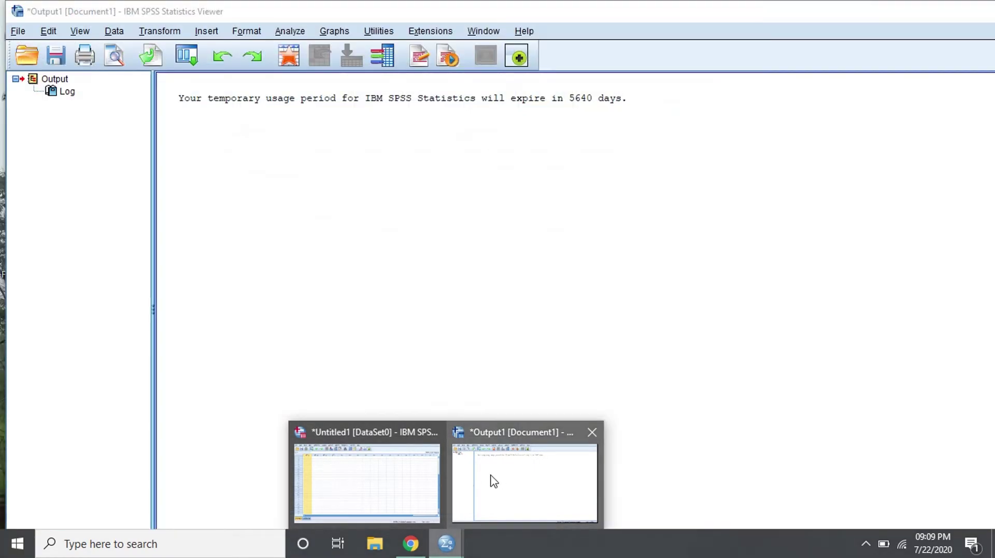
{"action": "left_click", "coordinate": [493, 480]}
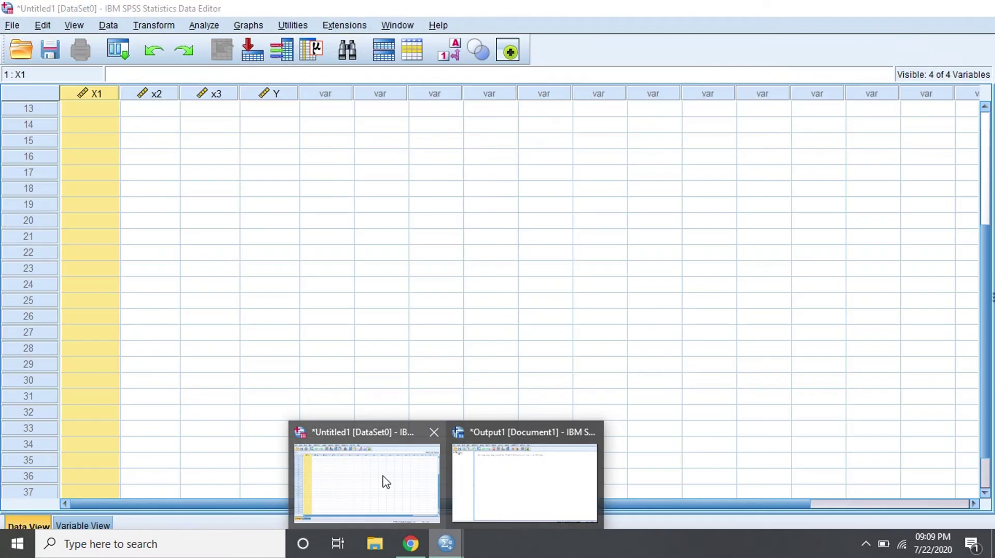
- Bring up the data editor and look over the empty cells in rows 13 to 16 of the data sheet
{"action": "left_click", "coordinate": [382, 475]}
{"action": "left_click", "coordinate": [126, 146]}
{"action": "left_click", "coordinate": [95, 110]}
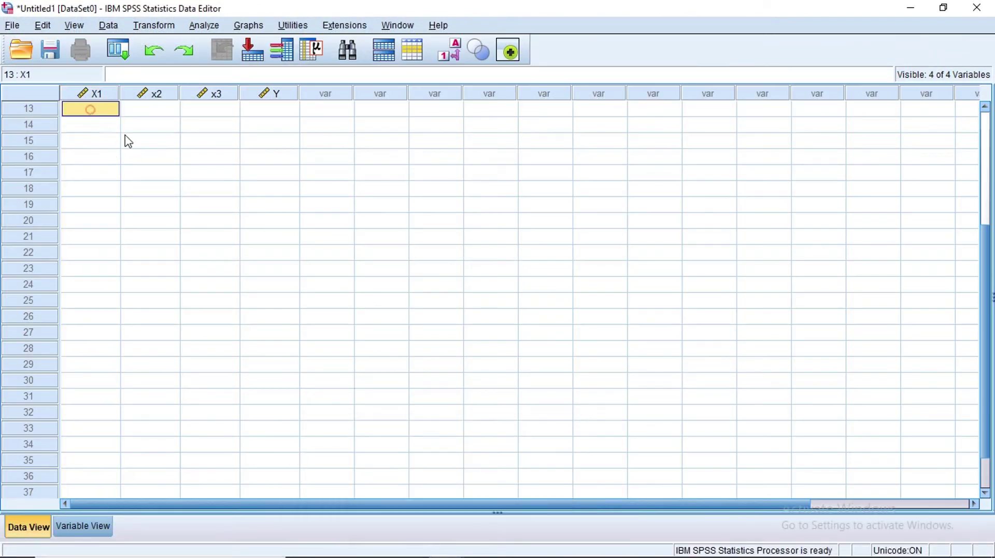
{"action": "left_click", "coordinate": [130, 126]}
{"action": "left_click", "coordinate": [309, 155]}
{"action": "left_click", "coordinate": [470, 148]}
{"action": "left_click", "coordinate": [673, 140]}
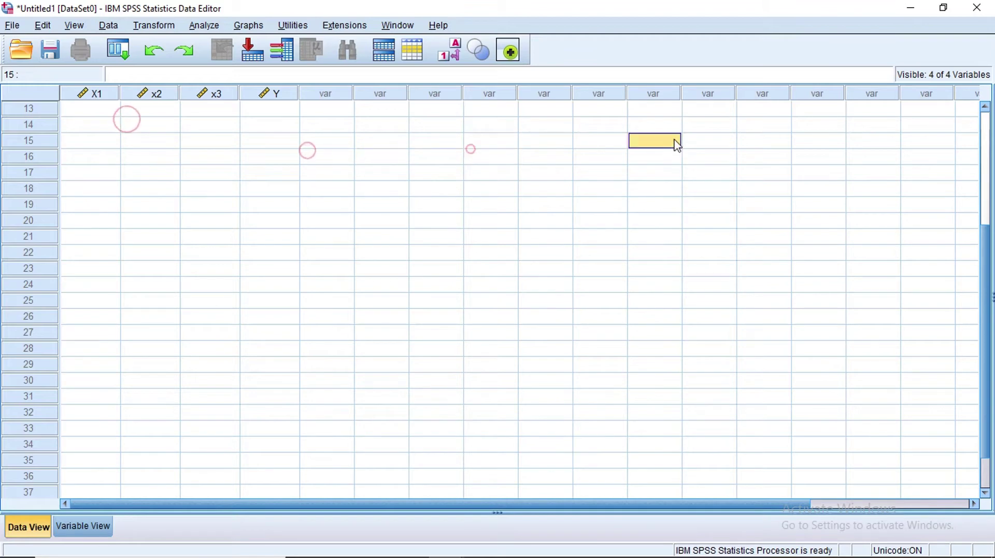
{"action": "left_click", "coordinate": [767, 140]}
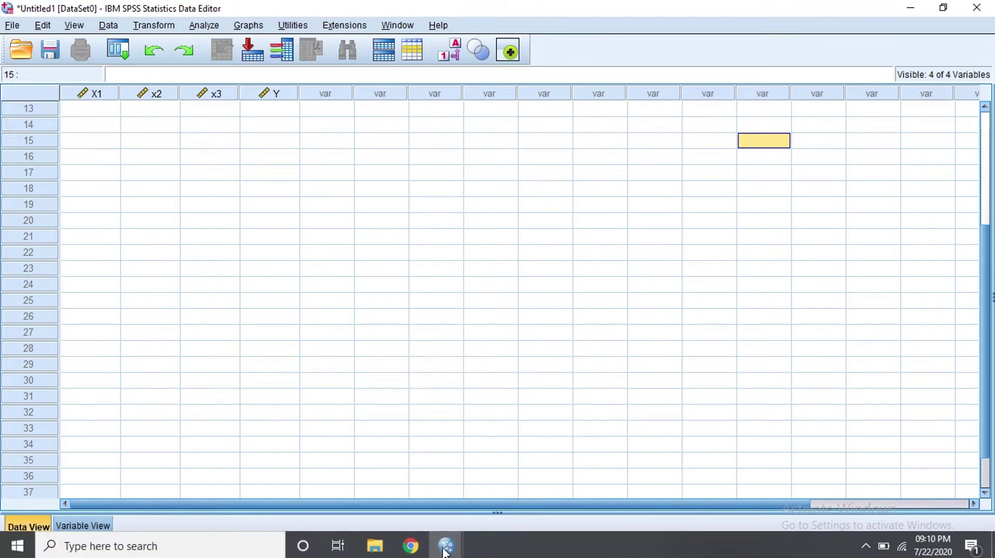
- View the Output1 window once more and return to the empty cells of the data sheet
{"action": "left_click", "coordinate": [446, 544]}
{"action": "left_click", "coordinate": [502, 484]}
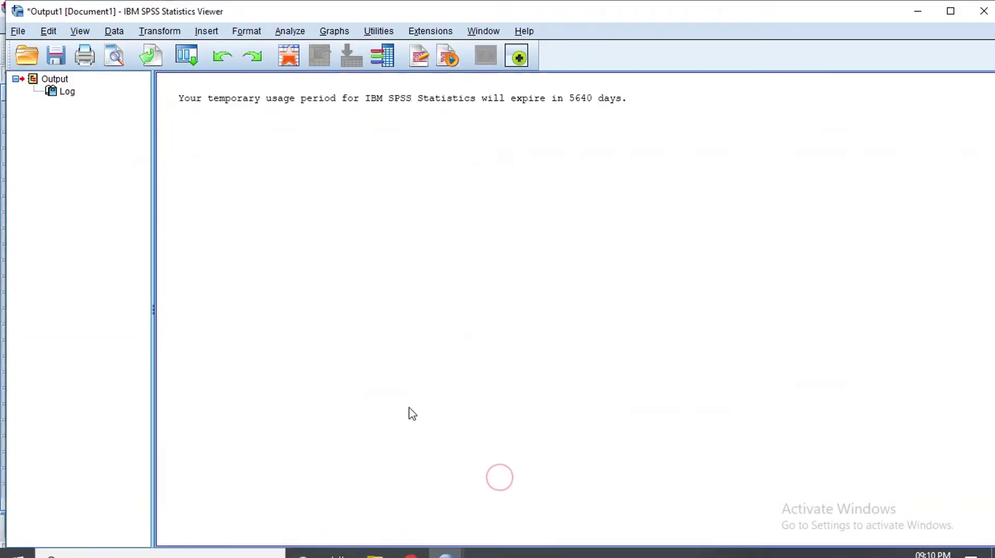
{"action": "left_click", "coordinate": [446, 544]}
{"action": "left_click", "coordinate": [380, 497]}
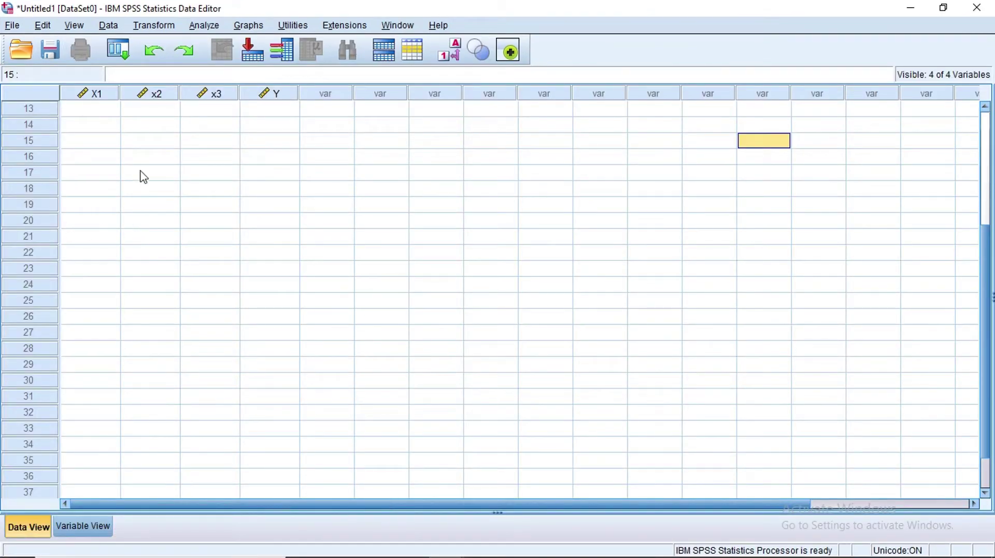
{"action": "left_click", "coordinate": [211, 252]}
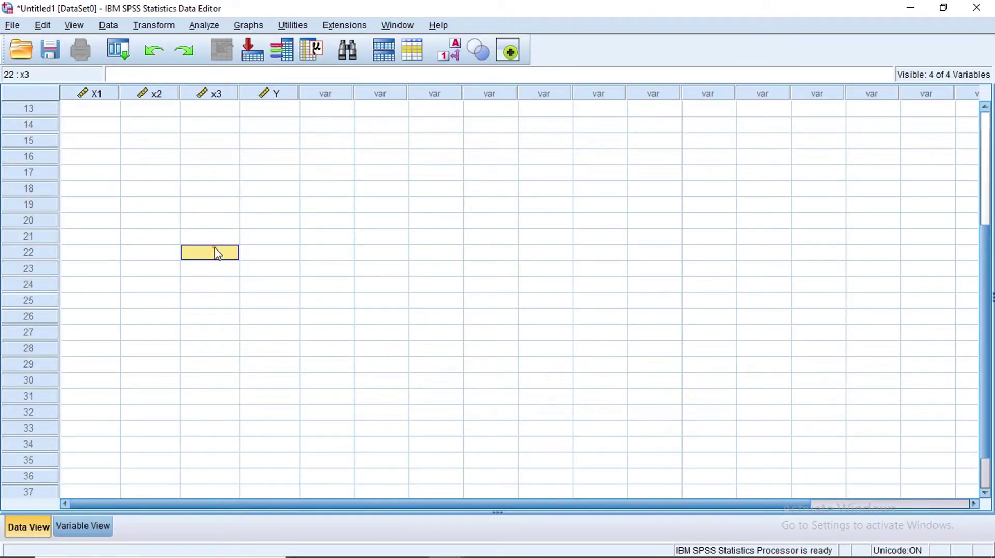
{"action": "left_click", "coordinate": [92, 460]}
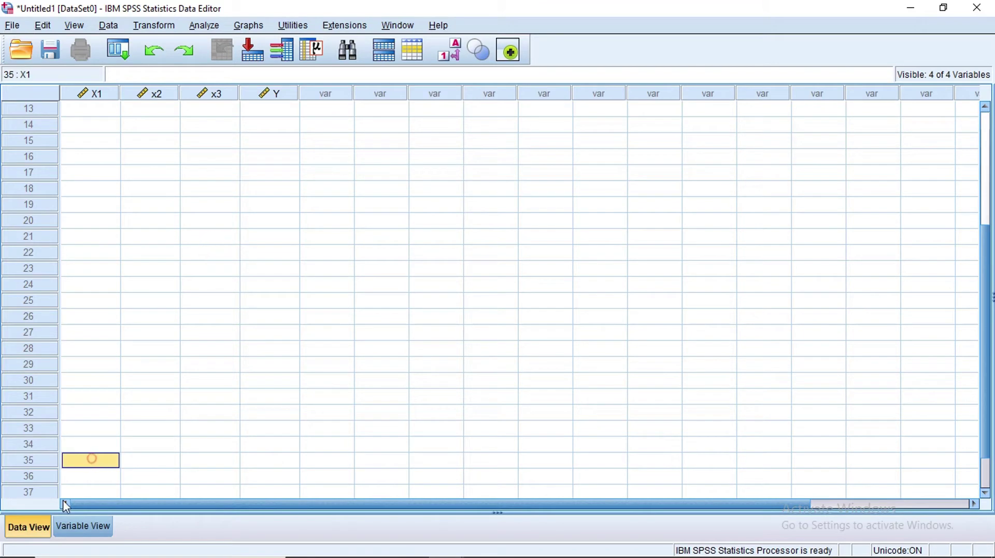
- Compare the variable definitions sheet with the data sheet, finishing on row 13 of the x2 column in the data
{"action": "left_click", "coordinate": [82, 528]}
{"action": "left_click", "coordinate": [31, 538]}
{"action": "left_click", "coordinate": [72, 526]}
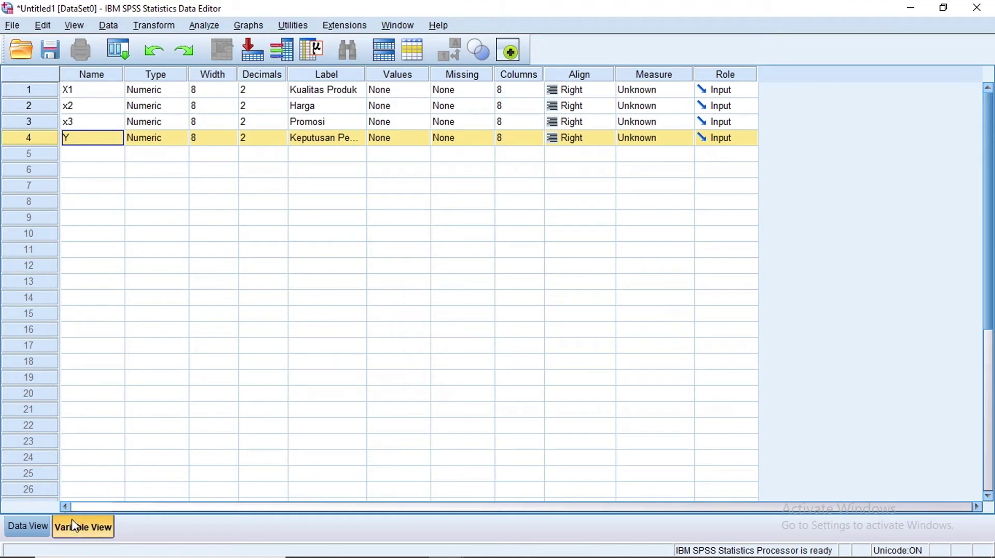
{"action": "left_click", "coordinate": [27, 527]}
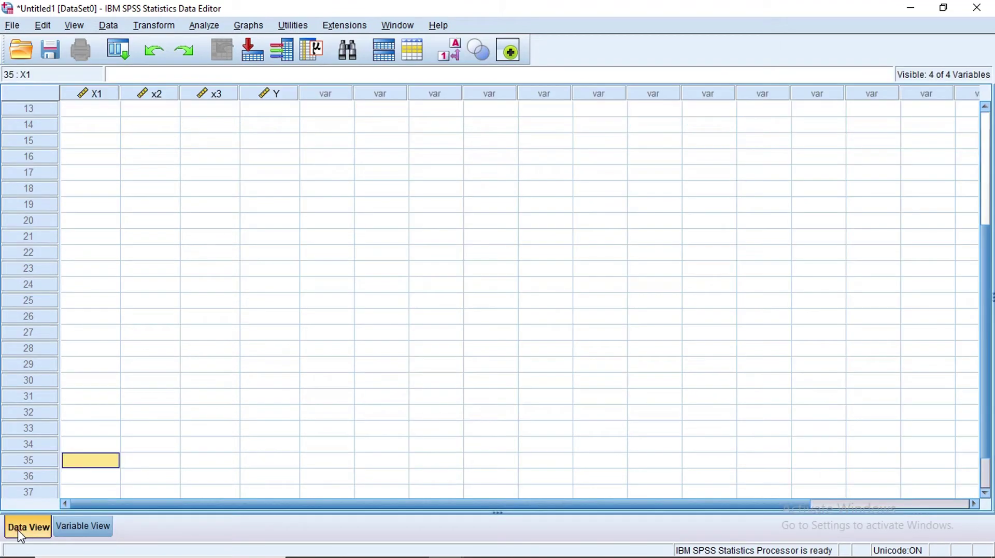
{"action": "left_click", "coordinate": [85, 111]}
{"action": "left_click", "coordinate": [126, 112]}
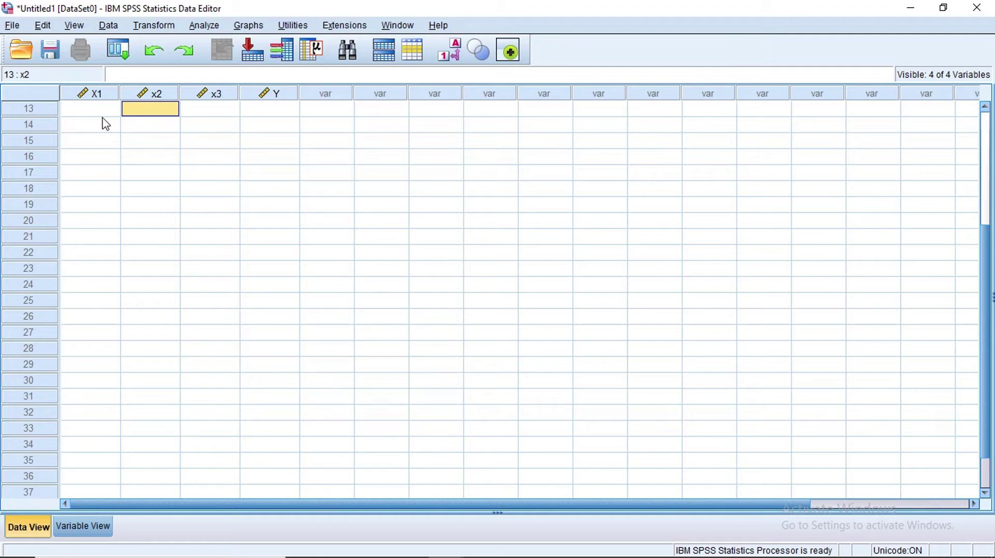
- Show the variable definitions and go through the names Y, x3, x2 and X1 from last to first
{"action": "left_click", "coordinate": [84, 526]}
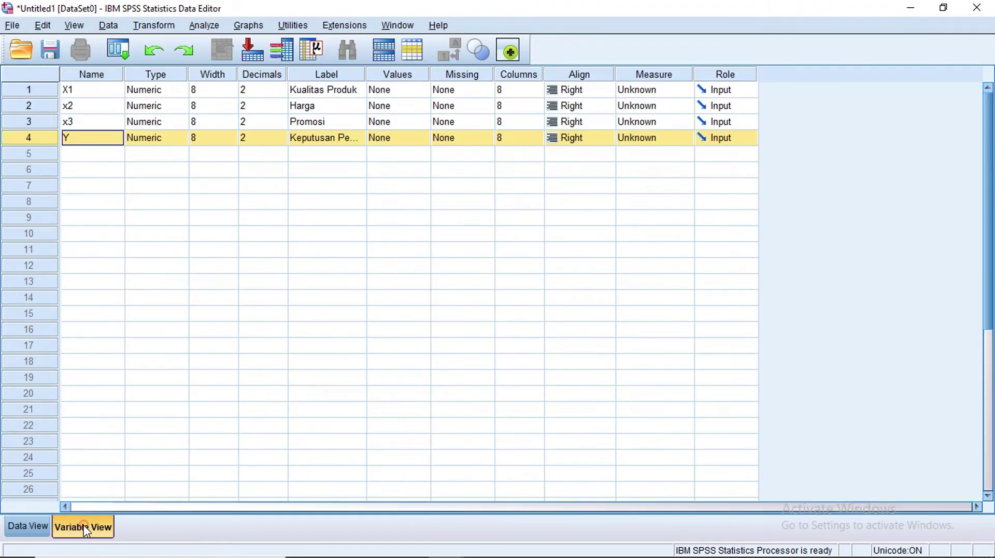
{"action": "left_click", "coordinate": [686, 169]}
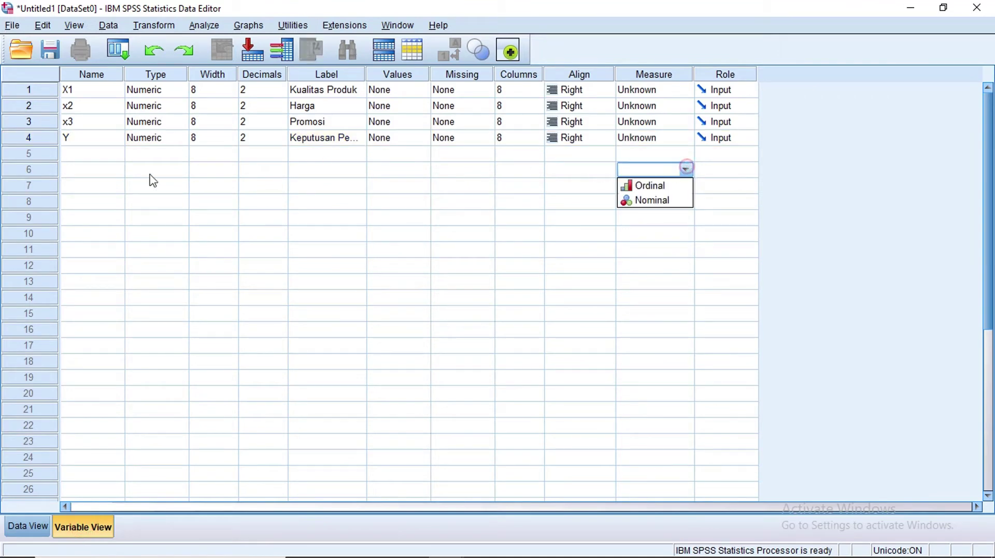
{"action": "left_click", "coordinate": [90, 139]}
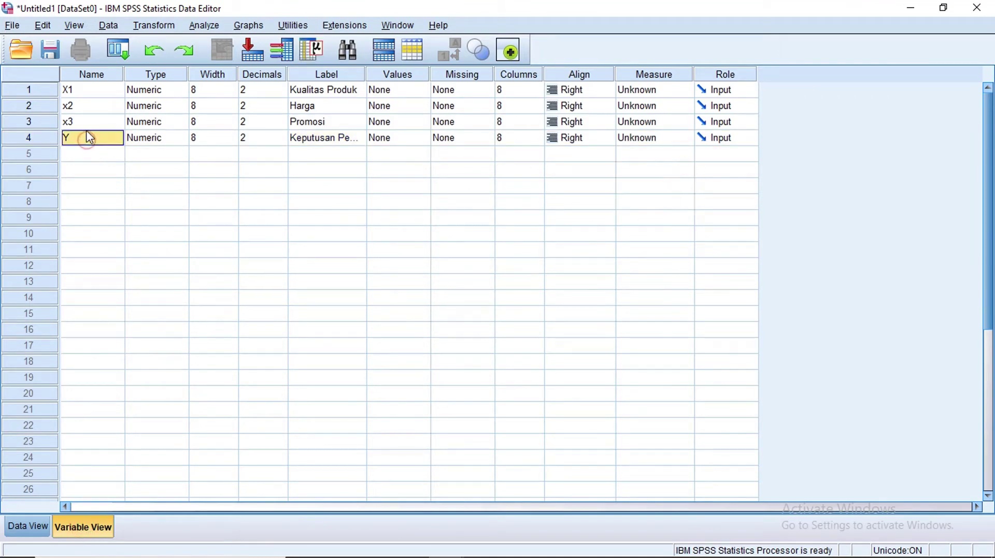
{"action": "left_click", "coordinate": [91, 125]}
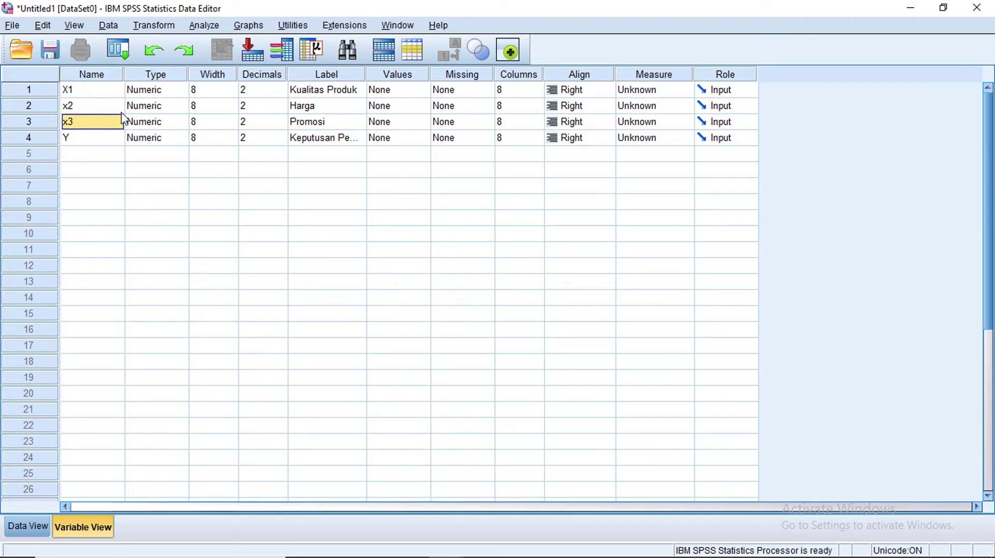
{"action": "left_click", "coordinate": [93, 108]}
{"action": "left_click", "coordinate": [91, 92]}
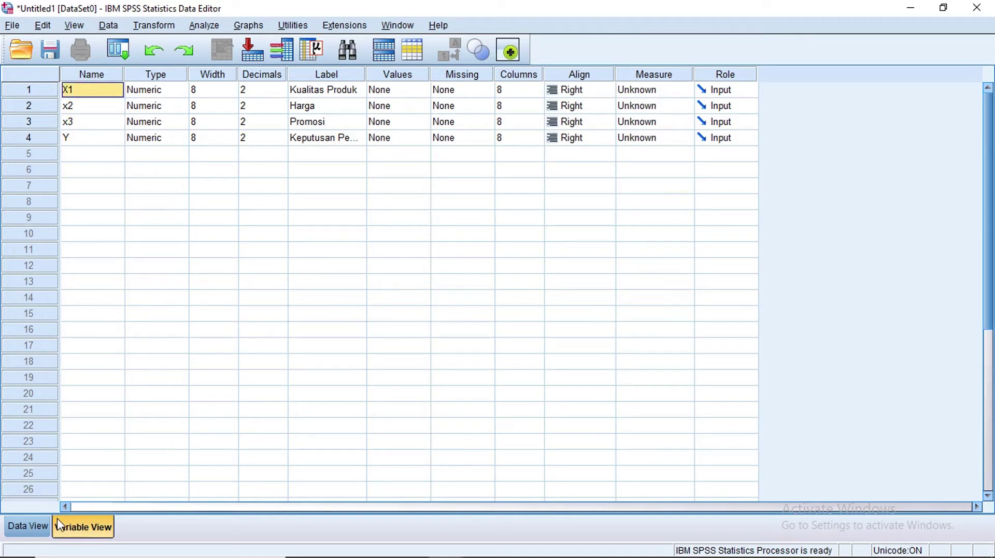
- Check the columns in the data sheet, then return to the variable definitions and go through the names X1 to Y
{"action": "left_click", "coordinate": [32, 534]}
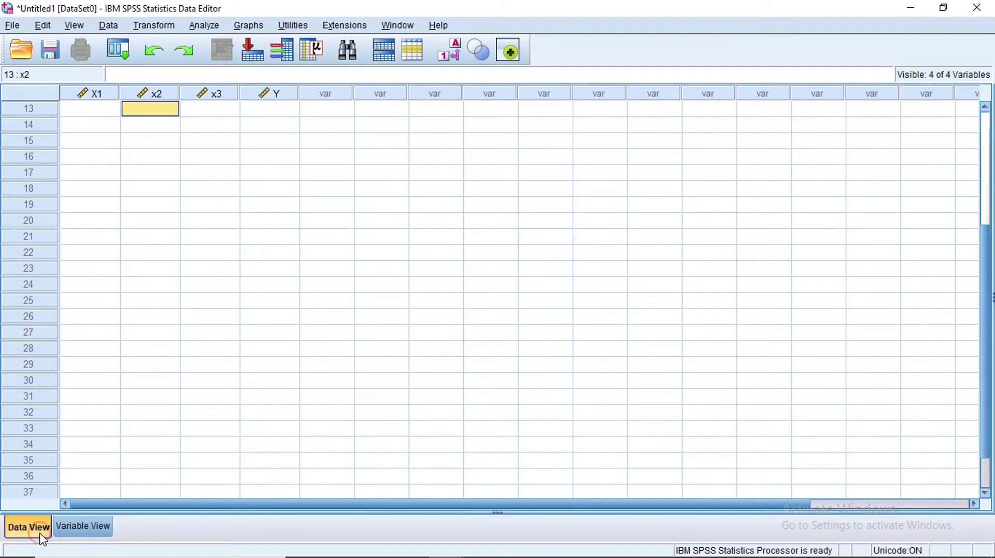
{"action": "left_click", "coordinate": [88, 538]}
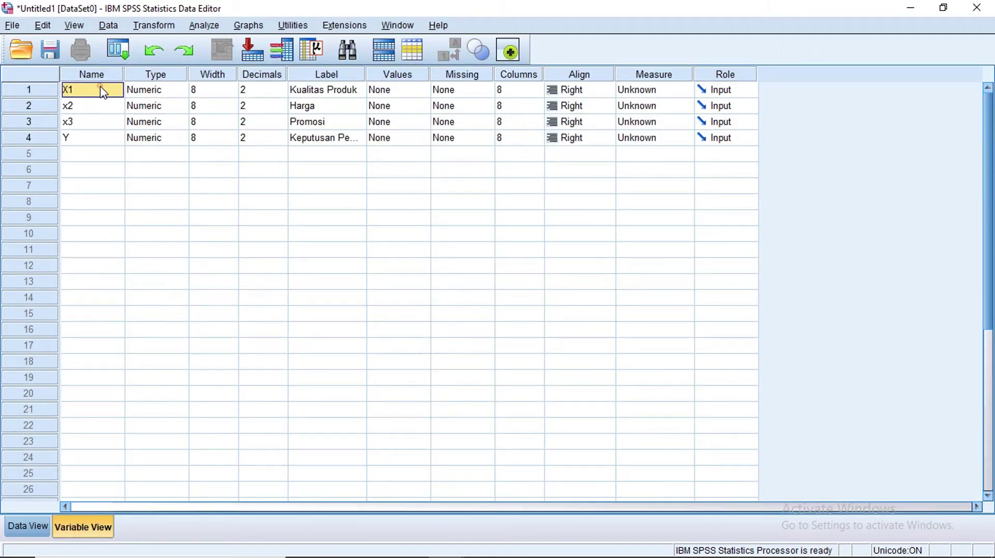
{"action": "left_click", "coordinate": [95, 105]}
{"action": "left_click", "coordinate": [92, 122]}
{"action": "left_click", "coordinate": [92, 138]}
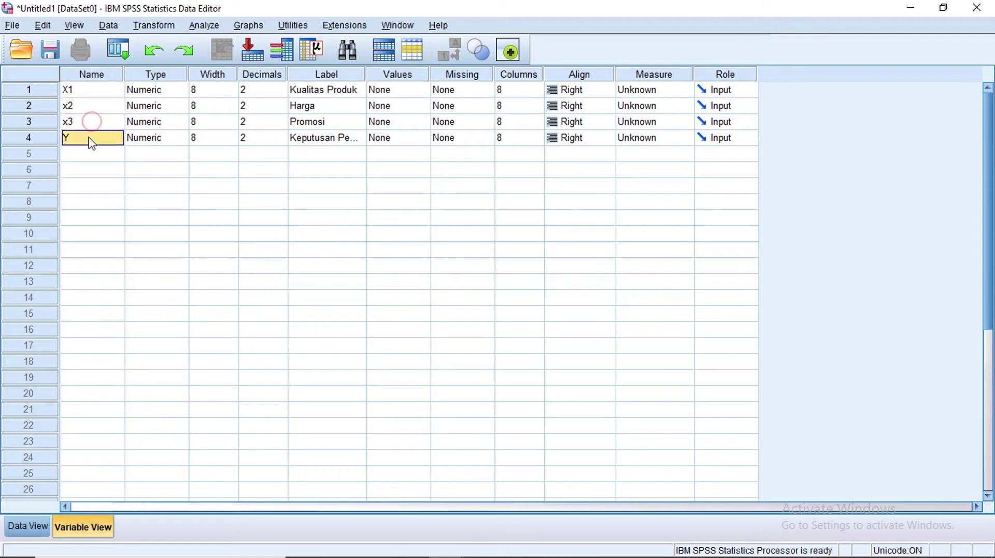
{"action": "left_click", "coordinate": [93, 91]}
{"action": "left_click", "coordinate": [94, 105]}
{"action": "left_click", "coordinate": [96, 123]}
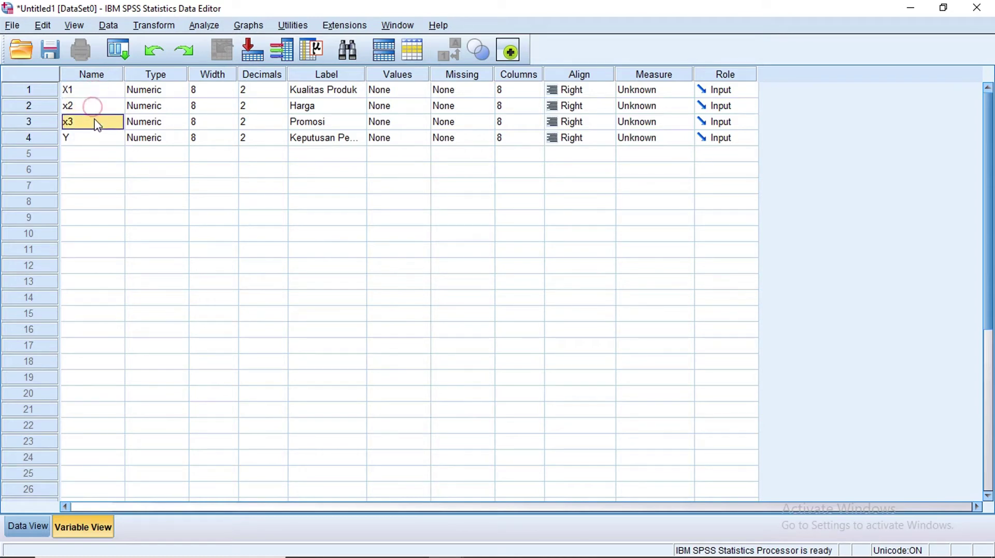
{"action": "left_click", "coordinate": [92, 138]}
- Review the entries in the Name column from X1 to Y once more and select the whole Type column
{"action": "left_click", "coordinate": [100, 92]}
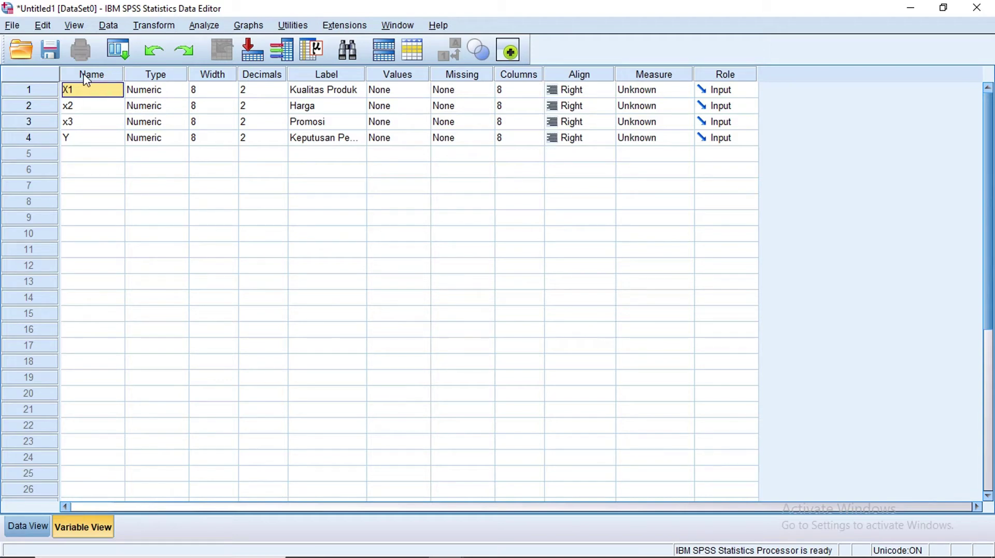
{"action": "left_click", "coordinate": [85, 106]}
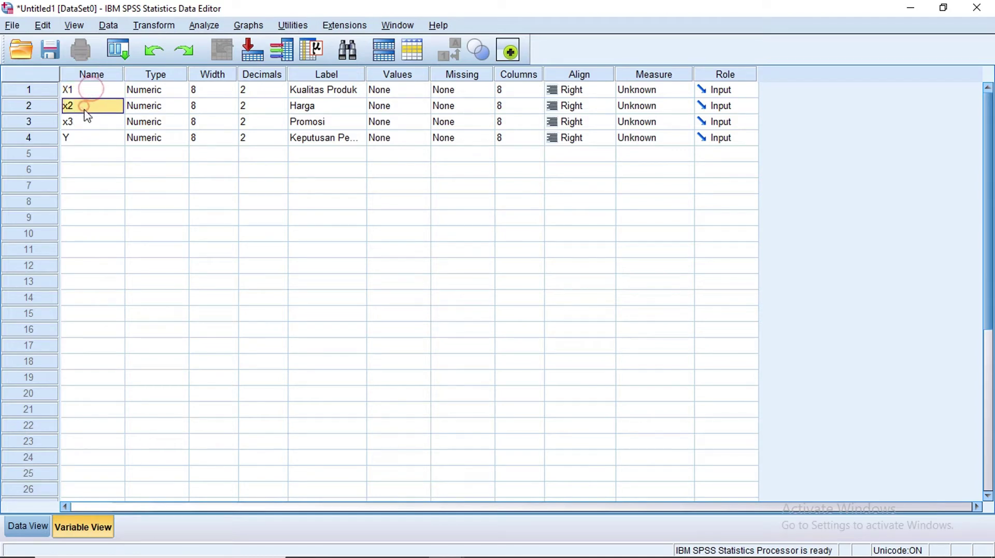
{"action": "left_click", "coordinate": [84, 121]}
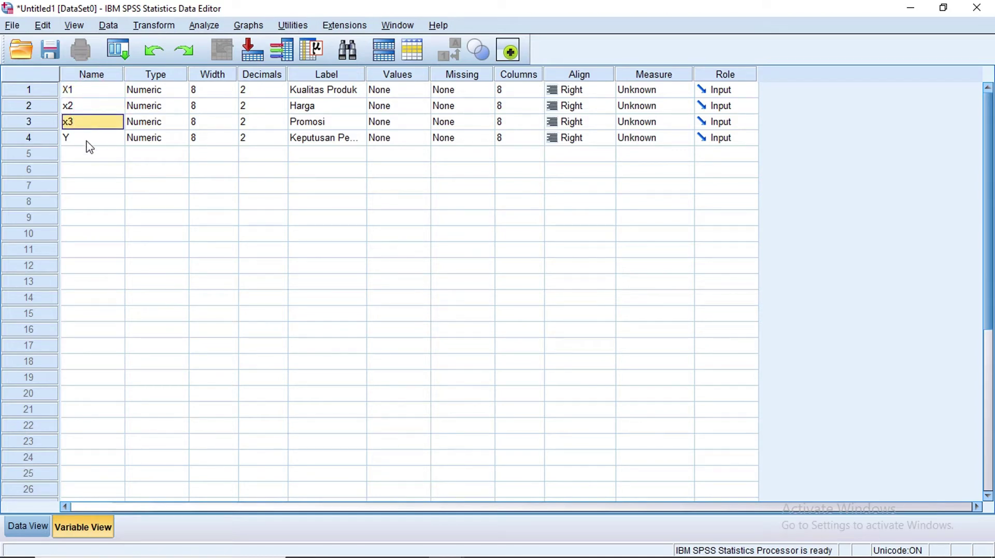
{"action": "left_click", "coordinate": [86, 141]}
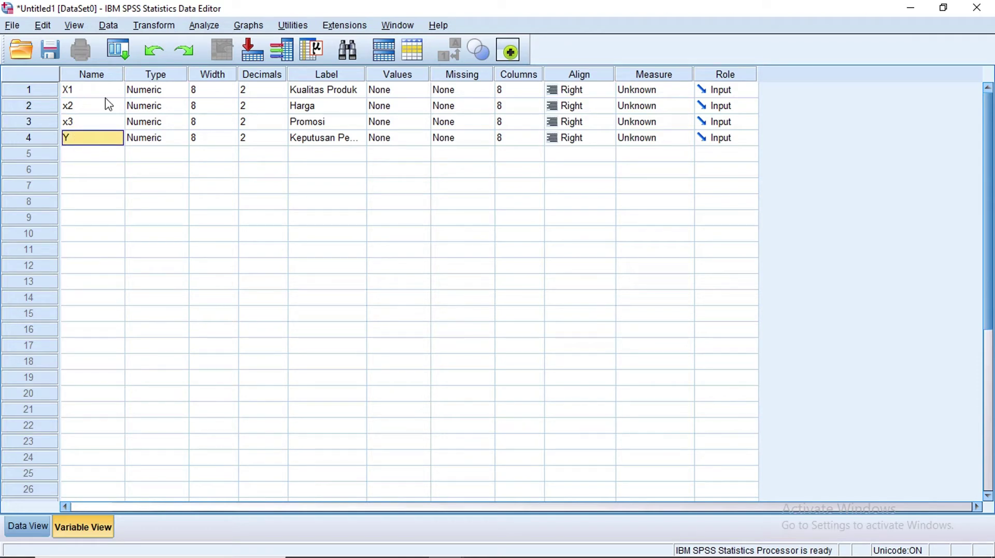
{"action": "left_click", "coordinate": [82, 91]}
{"action": "left_click", "coordinate": [77, 107]}
{"action": "left_click", "coordinate": [80, 137]}
{"action": "left_click", "coordinate": [162, 78]}
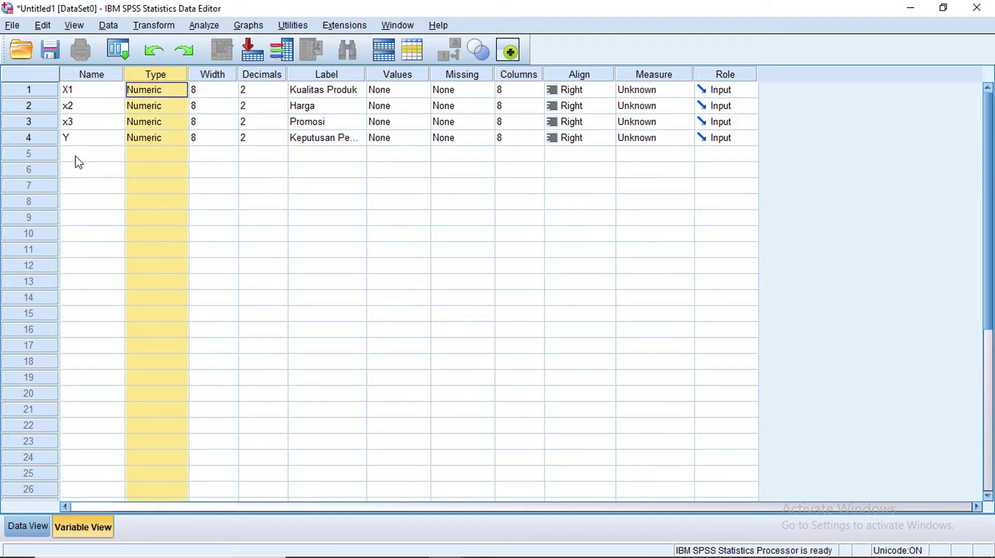
- Examine the data type options for the variable X1 and close them without changing the type
{"action": "left_click_drag", "start_coordinate": [76, 157], "coordinate": [82, 104]}
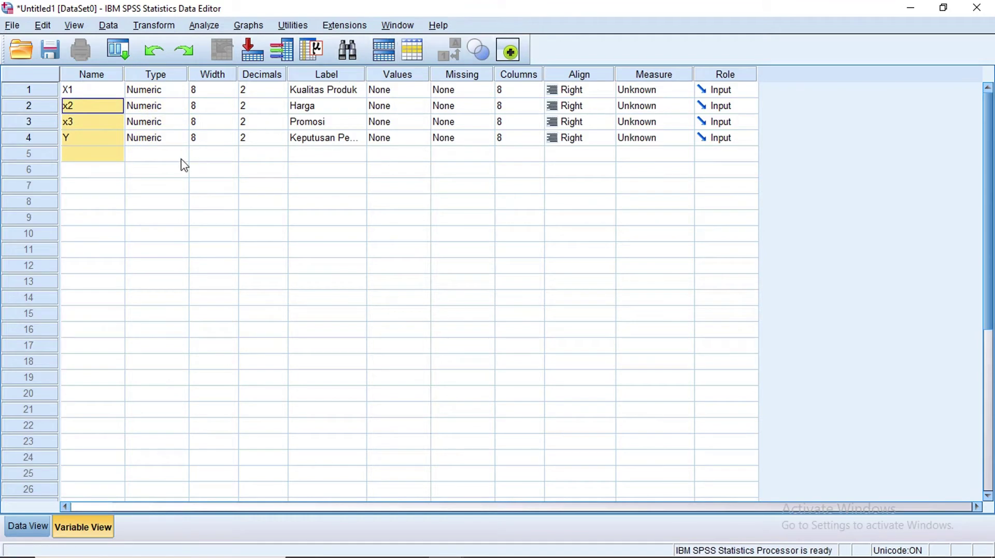
{"action": "left_click", "coordinate": [157, 156]}
{"action": "left_click", "coordinate": [154, 94]}
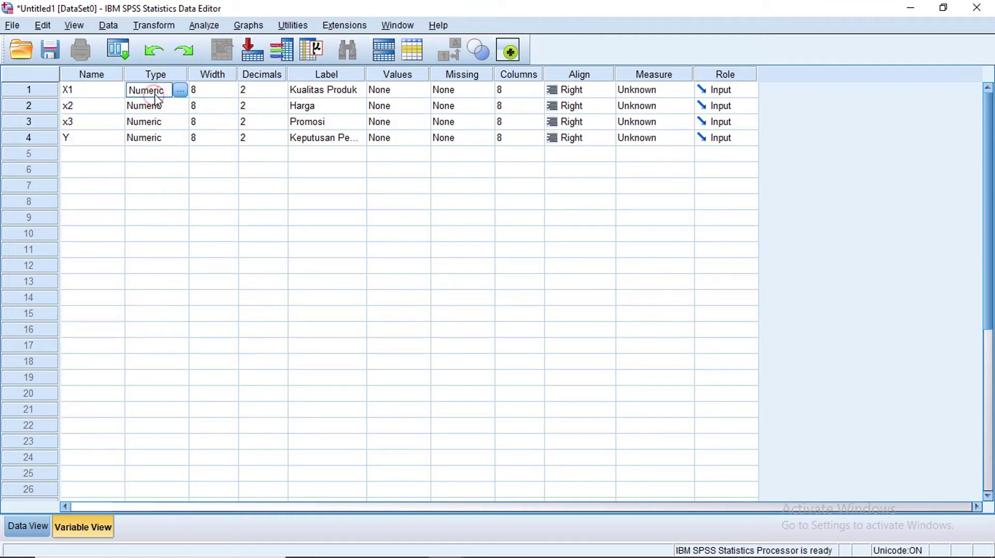
{"action": "left_click", "coordinate": [181, 93]}
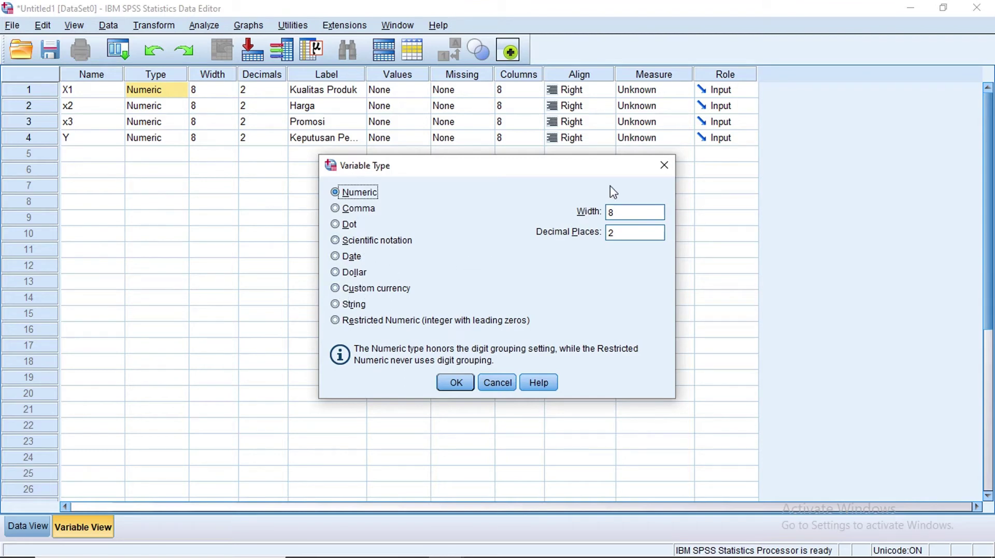
{"action": "left_click", "coordinate": [496, 384]}
- Select the whole Width column and go through the width entries of the variables down to Y
{"action": "left_click", "coordinate": [218, 78]}
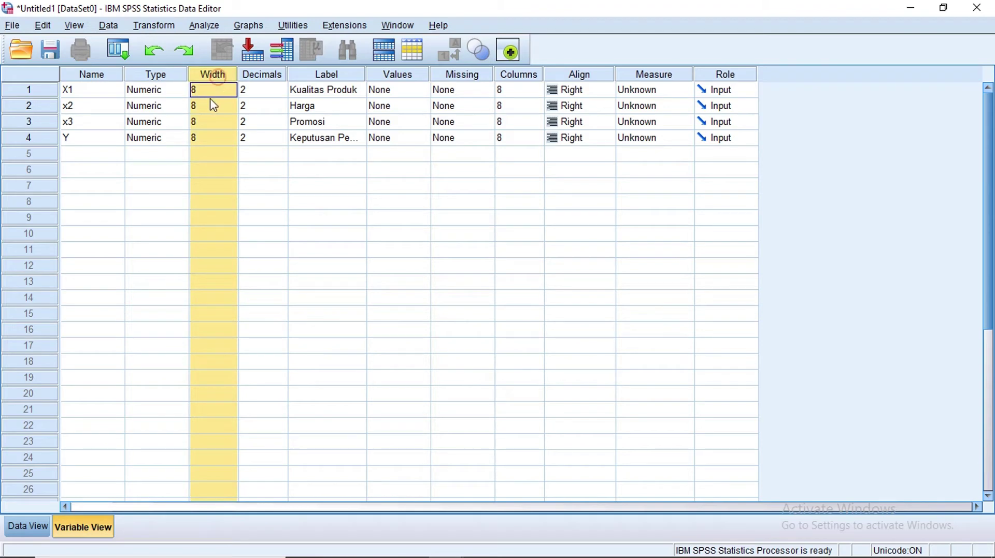
{"action": "left_click", "coordinate": [213, 105]}
{"action": "left_click", "coordinate": [210, 125]}
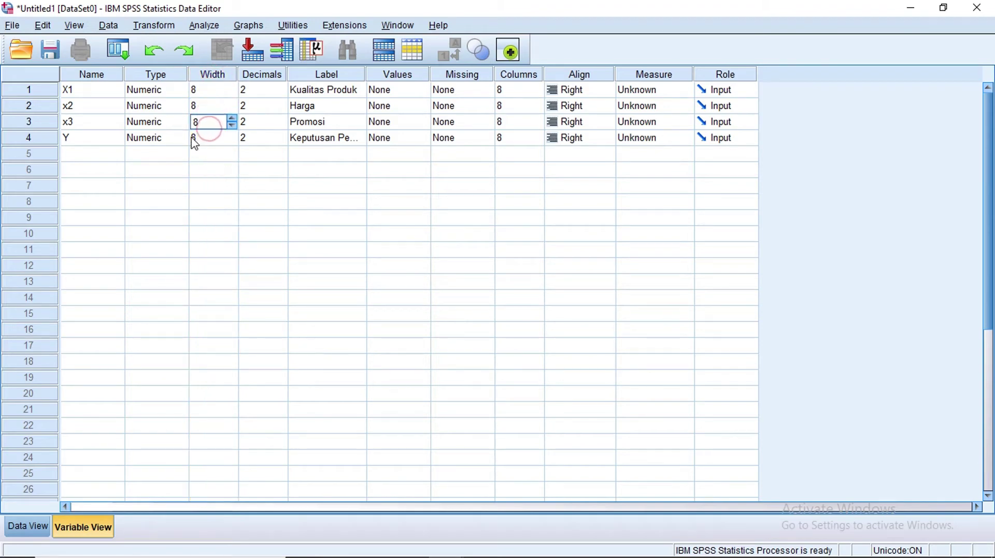
{"action": "left_click", "coordinate": [83, 92]}
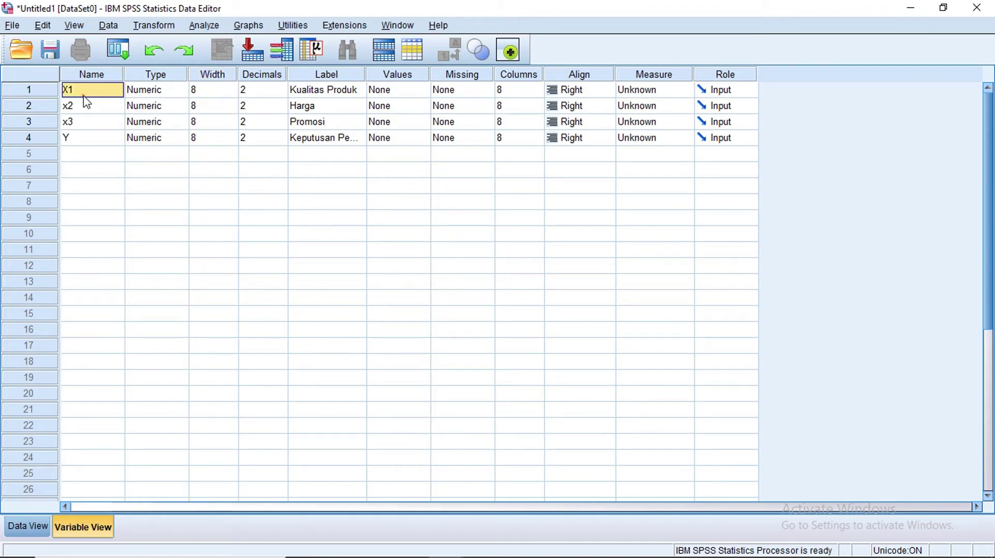
{"action": "left_click", "coordinate": [201, 93]}
{"action": "left_click", "coordinate": [206, 106]}
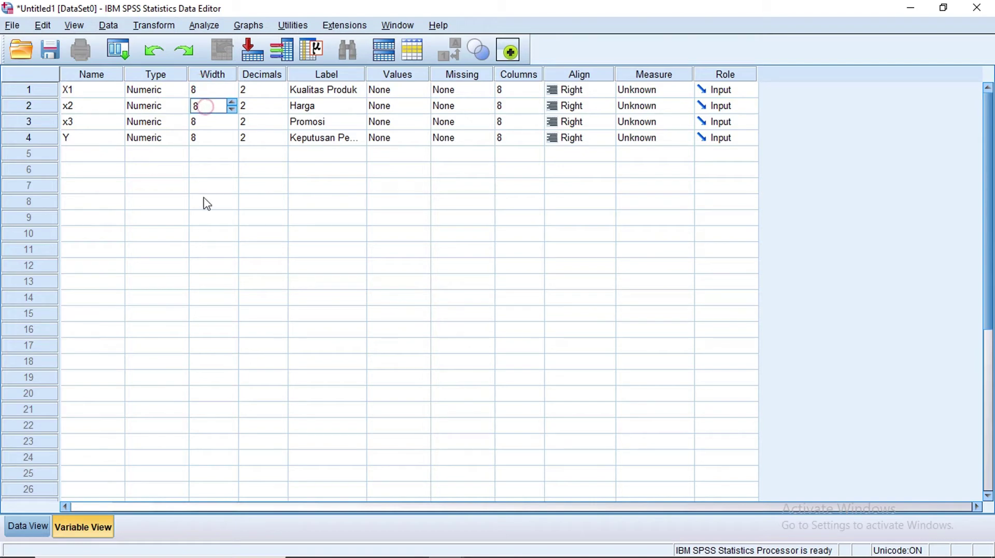
{"action": "left_click", "coordinate": [212, 124]}
{"action": "left_click", "coordinate": [208, 139]}
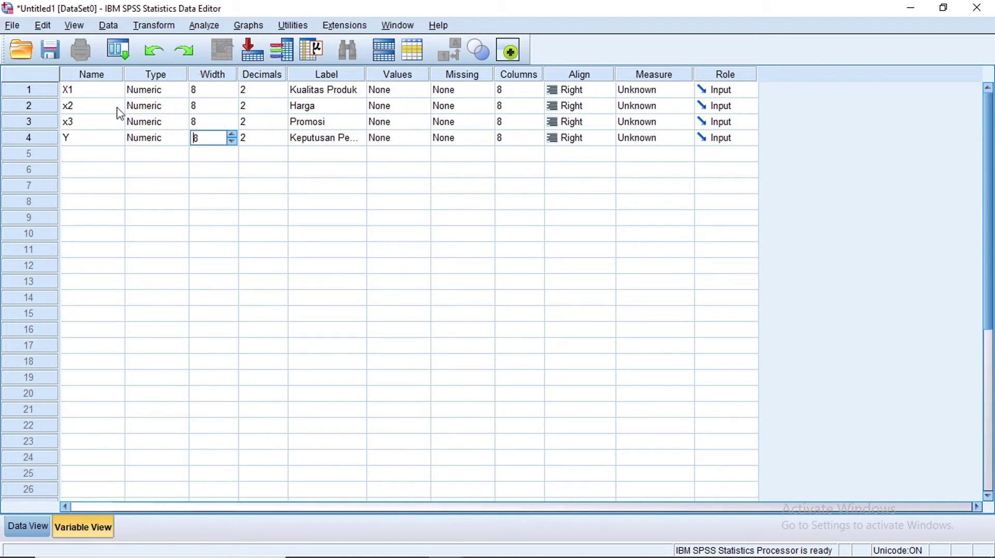
- Go from the name X1 to its width, check the widths down to Y and return to the width of X1
{"action": "left_click", "coordinate": [100, 92]}
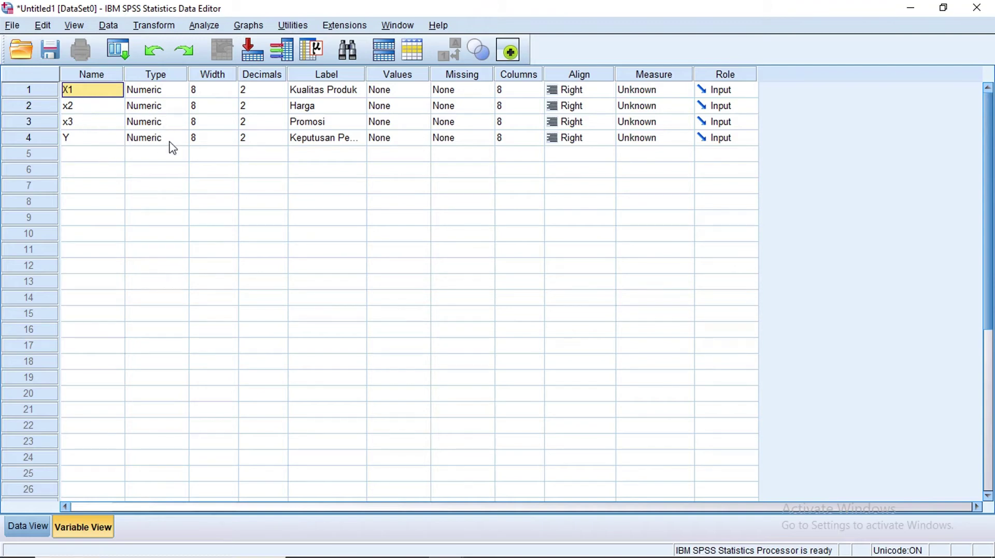
{"action": "left_click", "coordinate": [206, 95]}
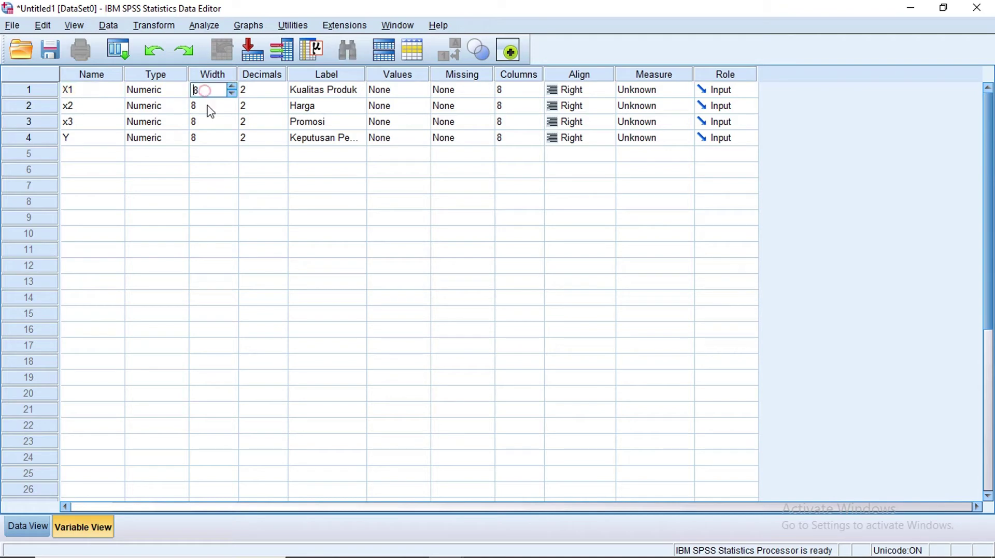
{"action": "left_click", "coordinate": [207, 106]}
{"action": "left_click", "coordinate": [212, 123]}
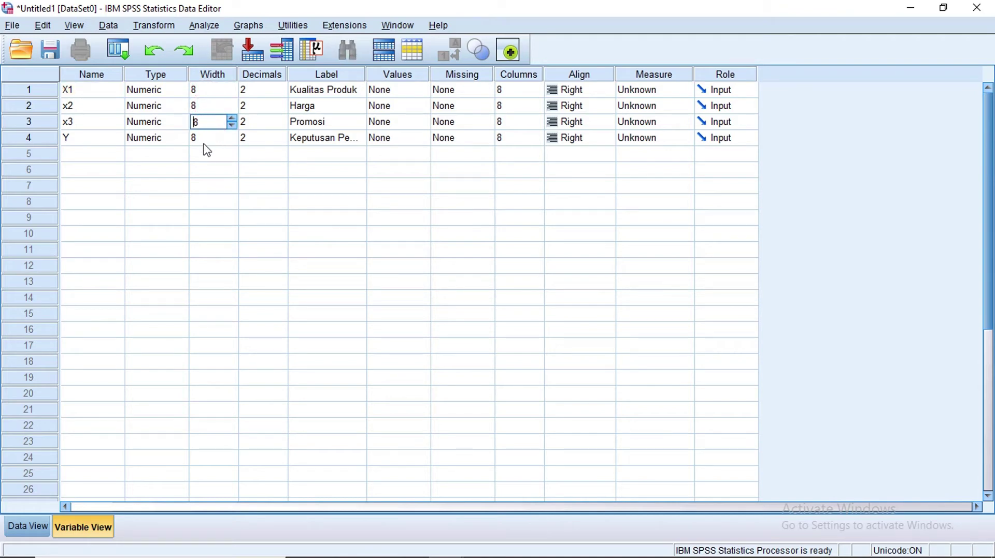
{"action": "left_click", "coordinate": [204, 144]}
{"action": "left_click", "coordinate": [215, 103]}
{"action": "left_click", "coordinate": [213, 90]}
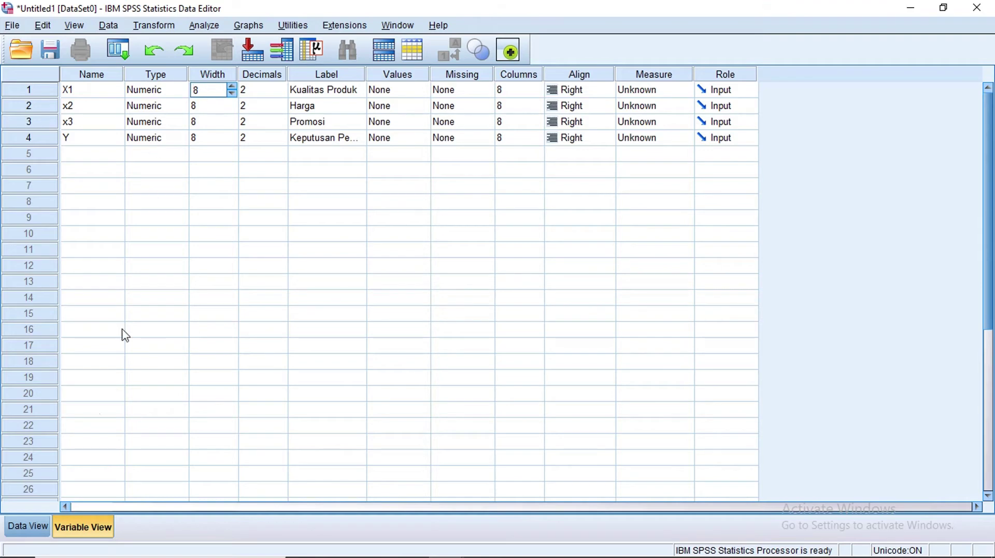
- Check row 14 of the X1 column in the data sheet and return to the variable definitions
{"action": "left_click", "coordinate": [16, 529]}
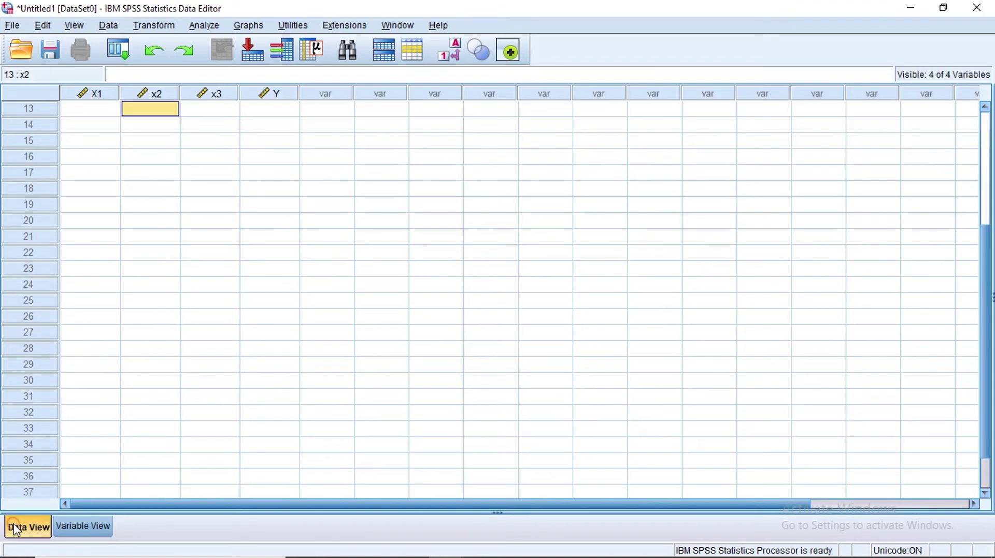
{"action": "left_click", "coordinate": [78, 125]}
{"action": "left_click", "coordinate": [87, 529]}
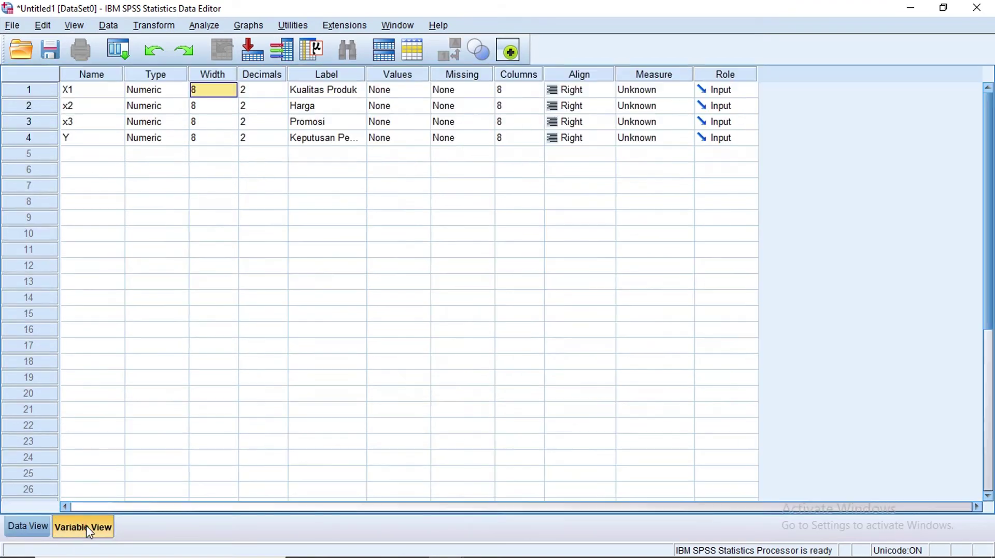
- Review the entries in the Decimals column for X1, x3 and x2
{"action": "left_click", "coordinate": [251, 89]}
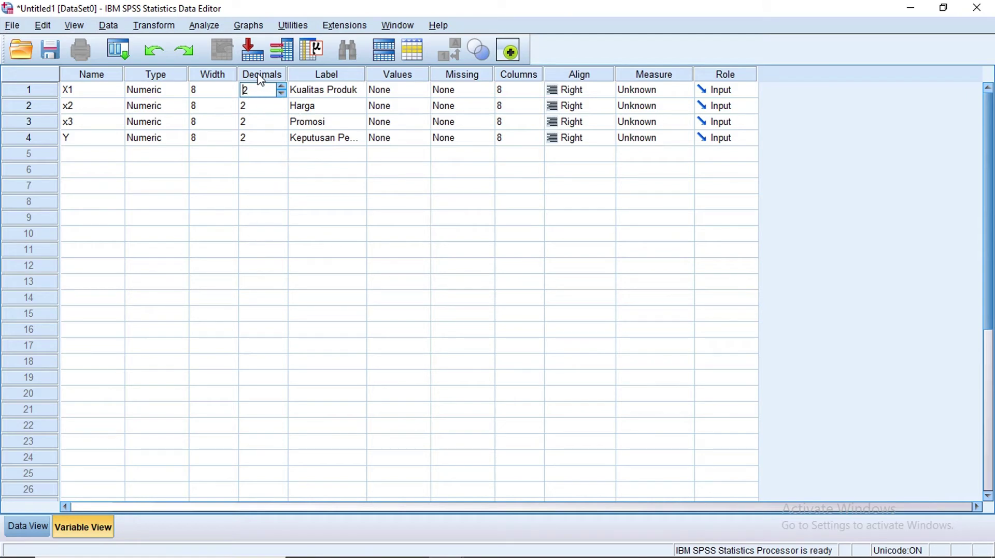
{"action": "left_click", "coordinate": [259, 123]}
{"action": "left_click", "coordinate": [253, 92]}
{"action": "left_click", "coordinate": [254, 152]}
{"action": "left_click", "coordinate": [257, 107]}
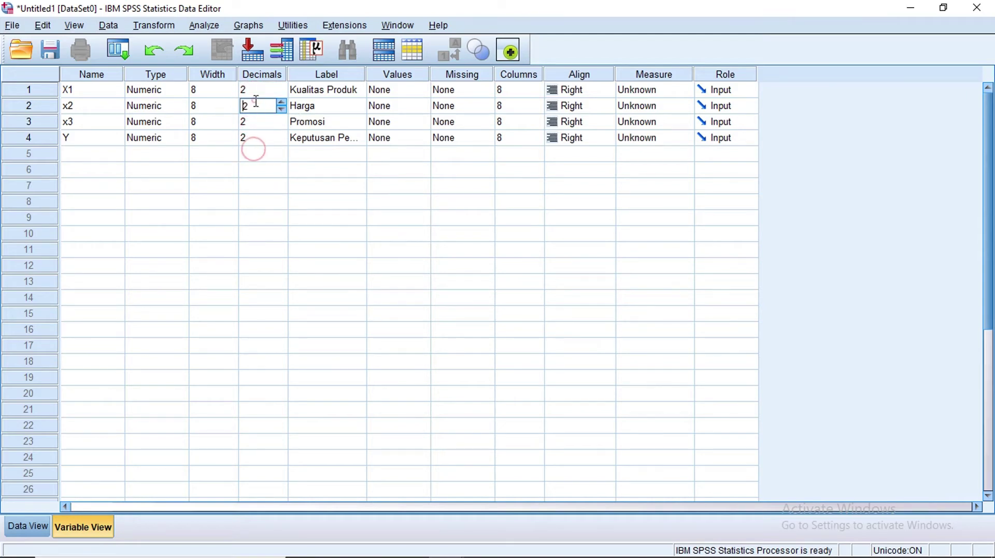
- Go through the labels in the Label column, from X1's Kualitas Produk to x3's Promosi and the label of Y
{"action": "left_click", "coordinate": [324, 93]}
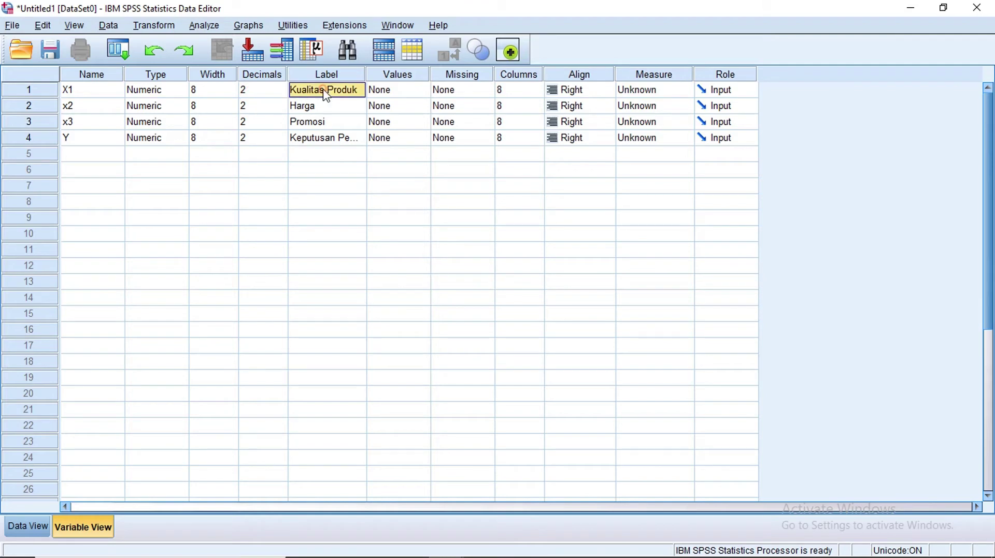
{"action": "left_click", "coordinate": [330, 122]}
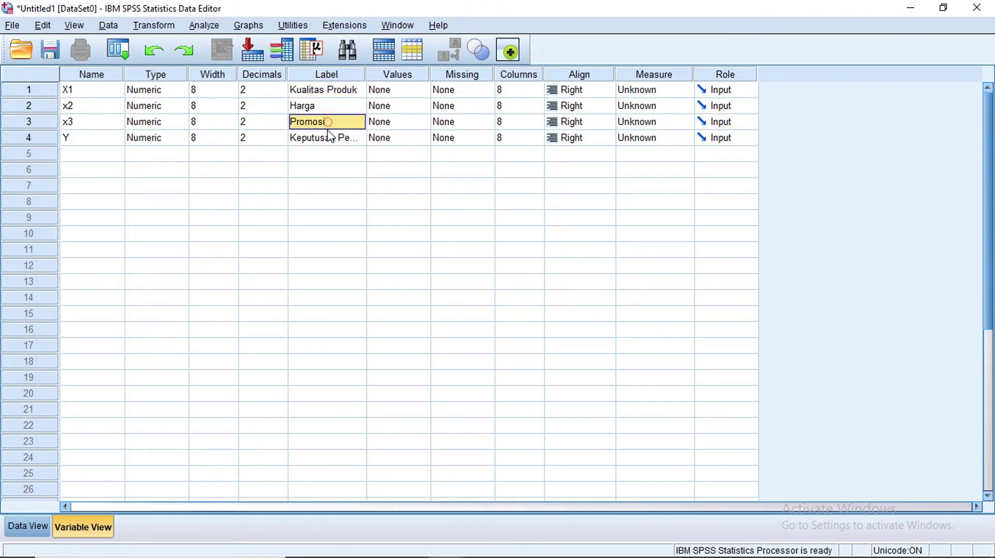
{"action": "left_click", "coordinate": [328, 140]}
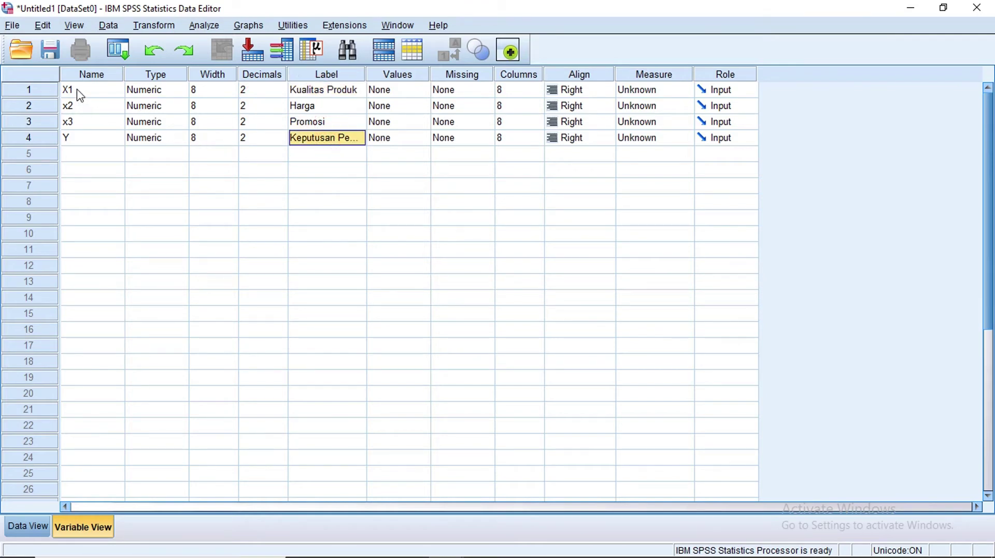
- Compare the name X1 with its label Kualitas Produk, and check the labels of x2 and Y
{"action": "left_click", "coordinate": [336, 92]}
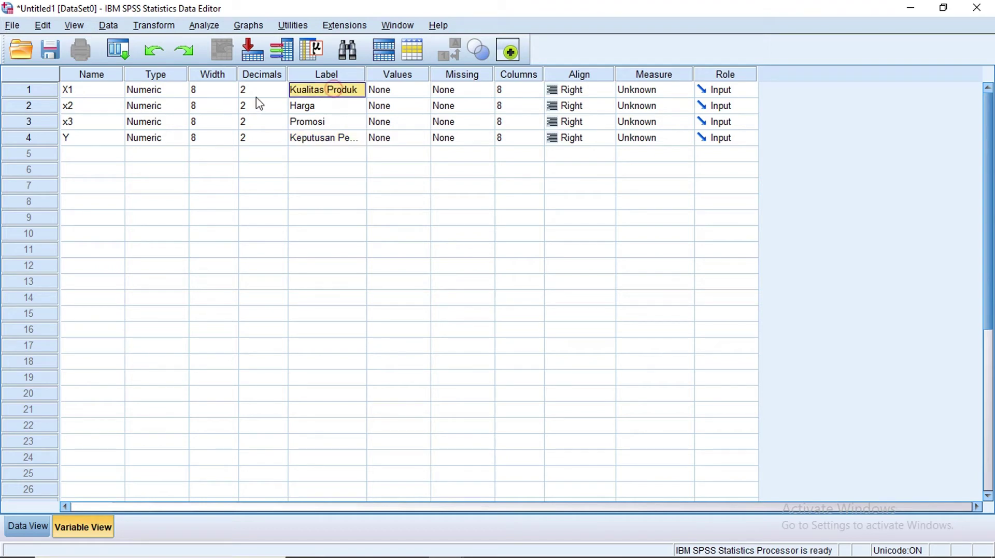
{"action": "left_click", "coordinate": [92, 91]}
{"action": "left_click", "coordinate": [336, 95]}
{"action": "left_click", "coordinate": [80, 93]}
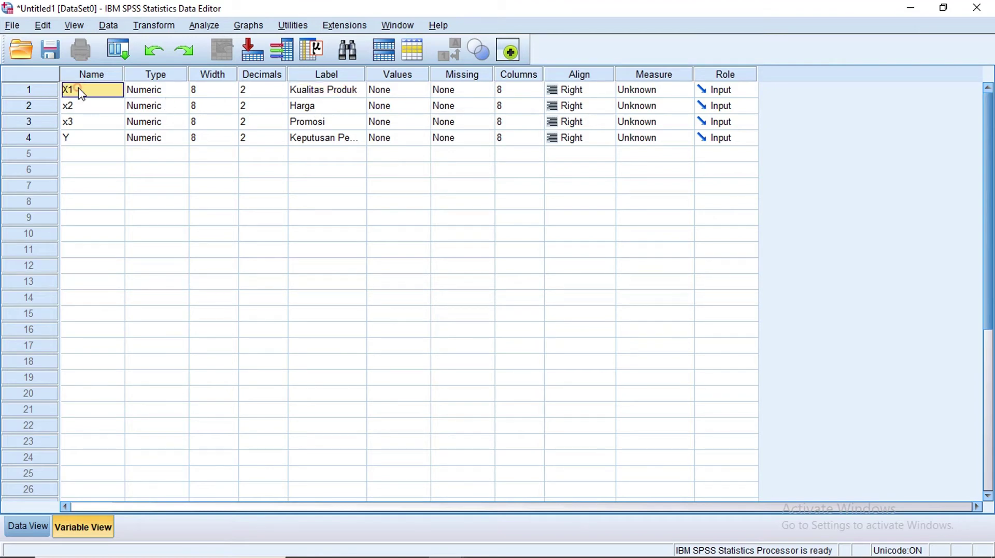
{"action": "left_click", "coordinate": [342, 109]}
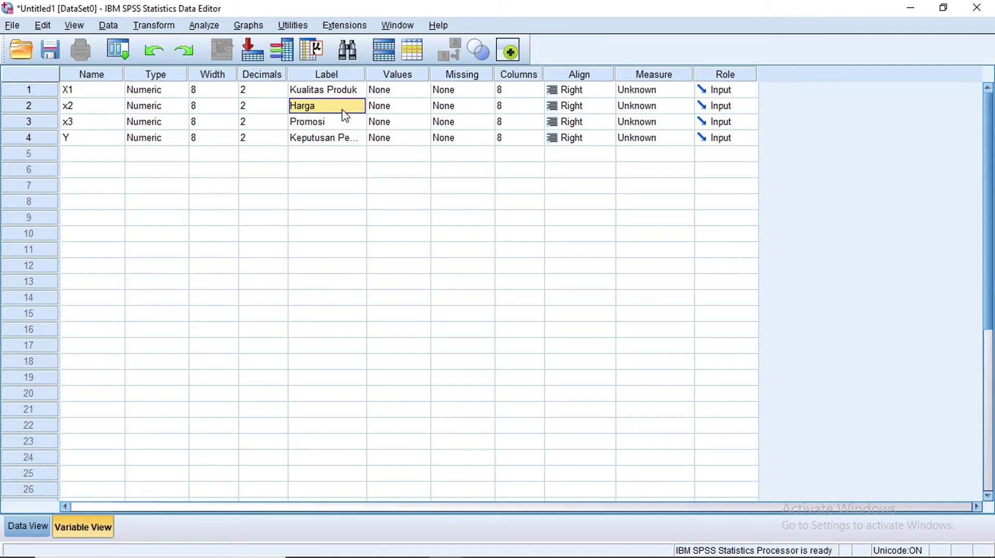
{"action": "left_click", "coordinate": [324, 139]}
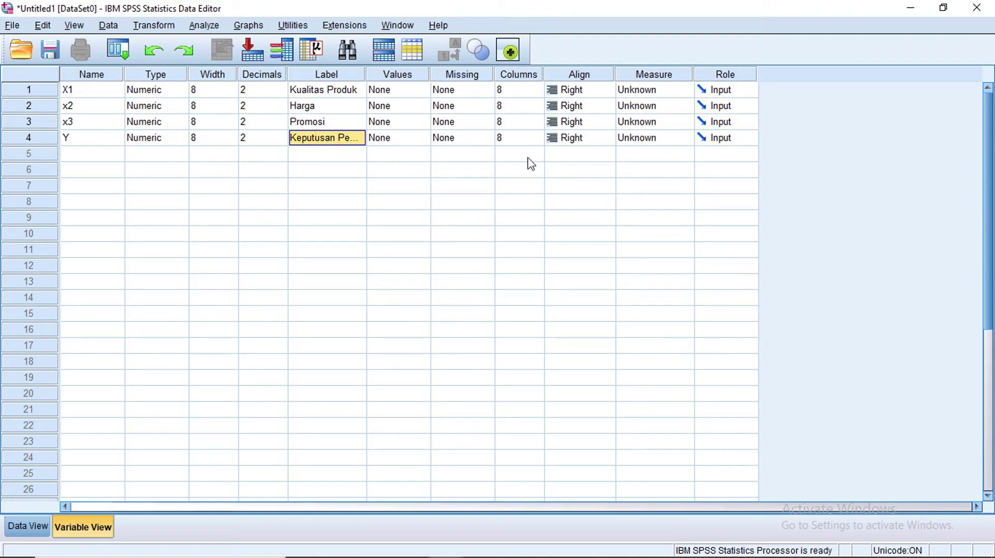
- Show the data sheet and go through the columns X1 to Y twice, finishing with the whole X1 column selected
{"action": "left_click", "coordinate": [29, 526]}
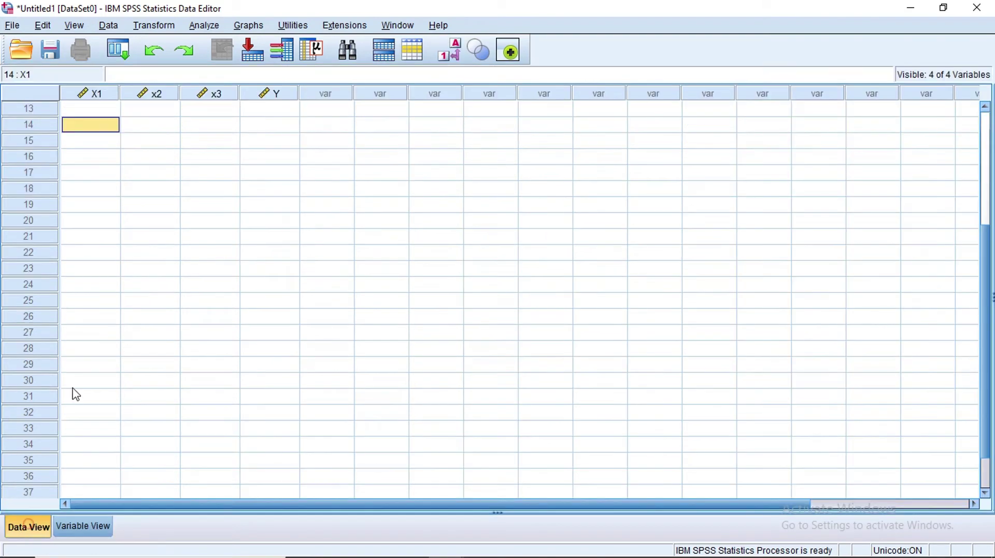
{"action": "left_click", "coordinate": [89, 93]}
{"action": "left_click", "coordinate": [153, 93]}
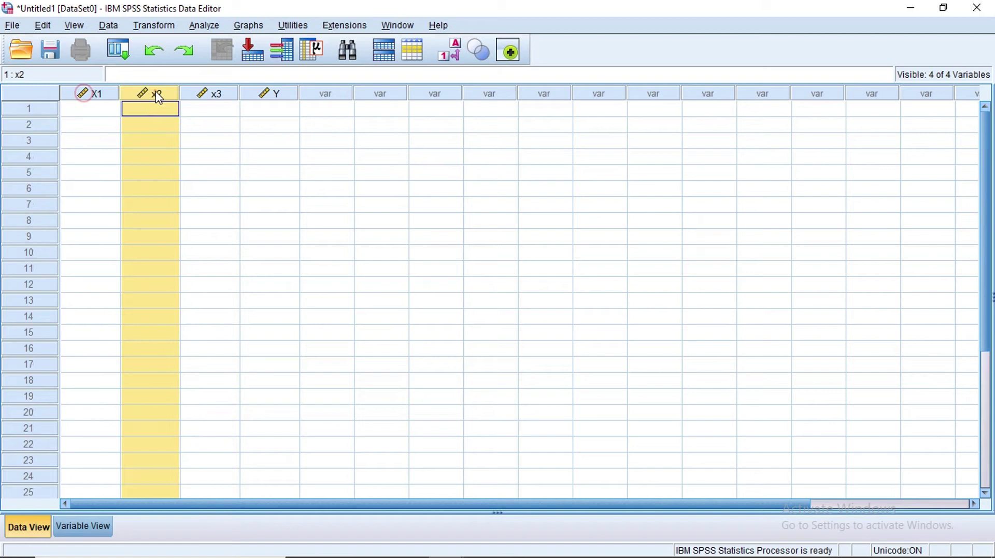
{"action": "left_click", "coordinate": [207, 93]}
{"action": "left_click", "coordinate": [273, 97]}
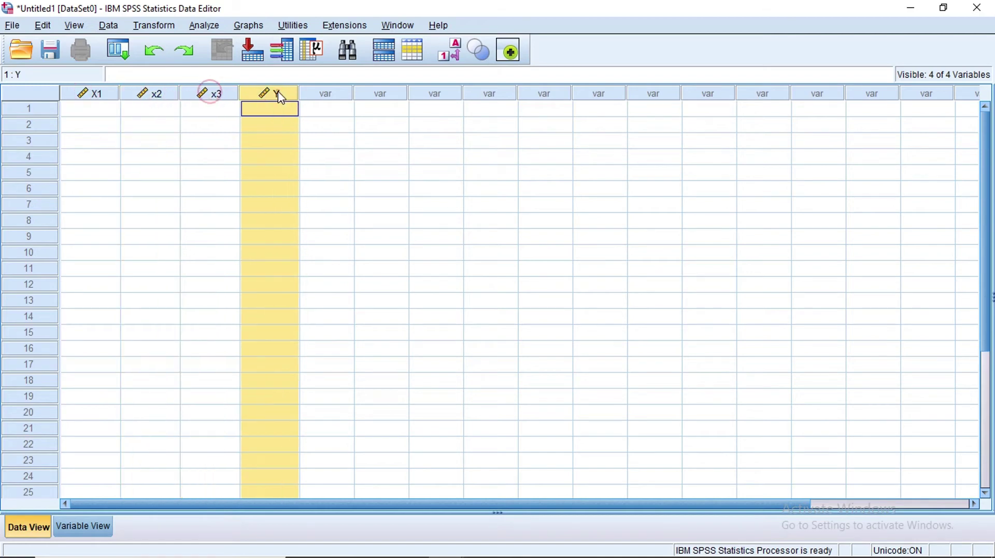
{"action": "left_click", "coordinate": [89, 104]}
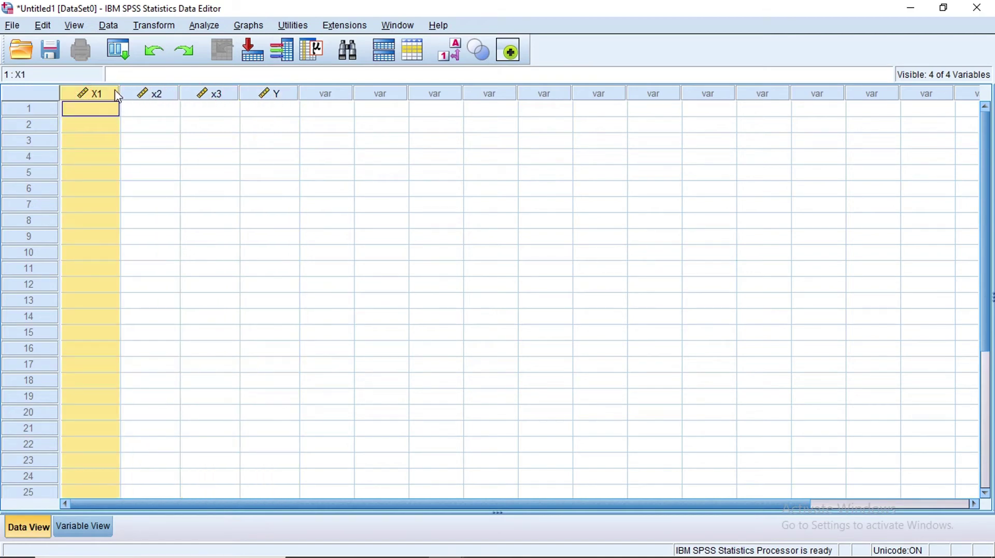
{"action": "left_click", "coordinate": [150, 97]}
{"action": "left_click", "coordinate": [264, 95]}
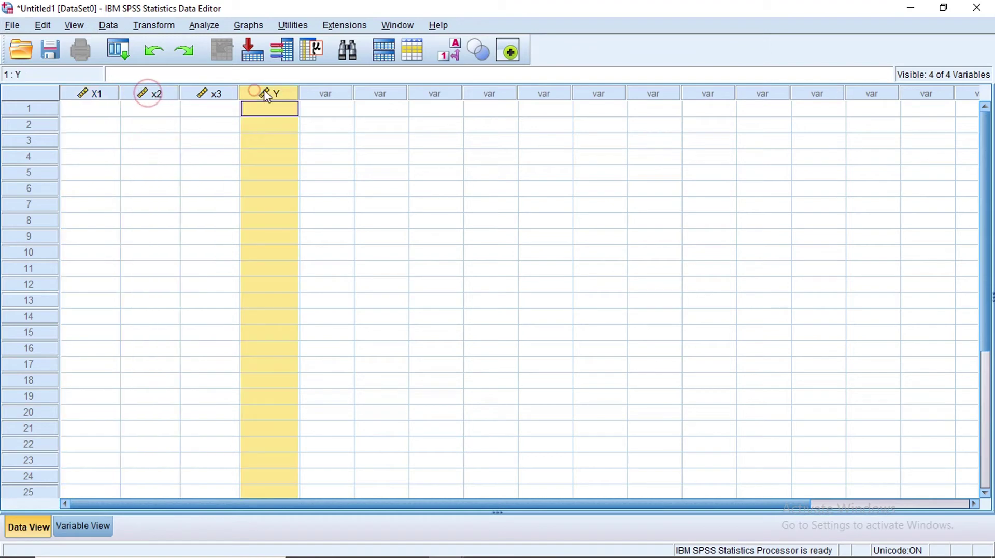
{"action": "left_click", "coordinate": [91, 95]}
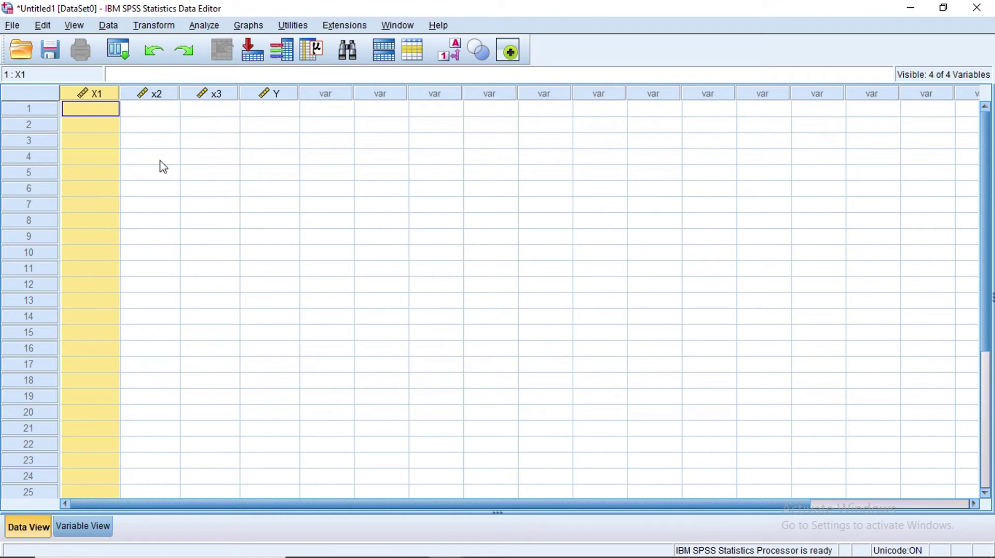
- Return to the variable definitions, open the missing-value settings for the empty row 9 and dismiss them
{"action": "left_click", "coordinate": [106, 534]}
{"action": "left_click", "coordinate": [482, 218]}
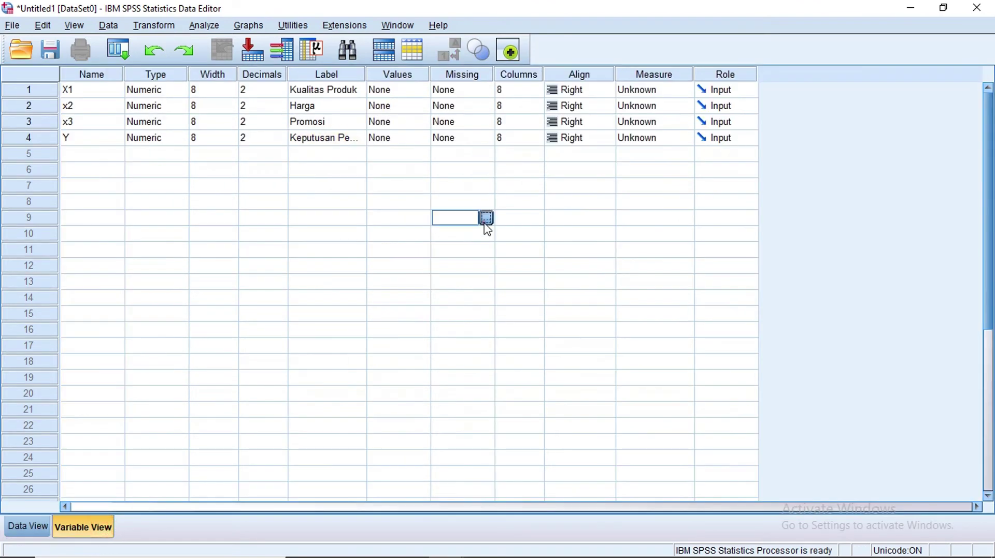
{"action": "left_click", "coordinate": [486, 218]}
{"action": "left_click", "coordinate": [497, 344]}
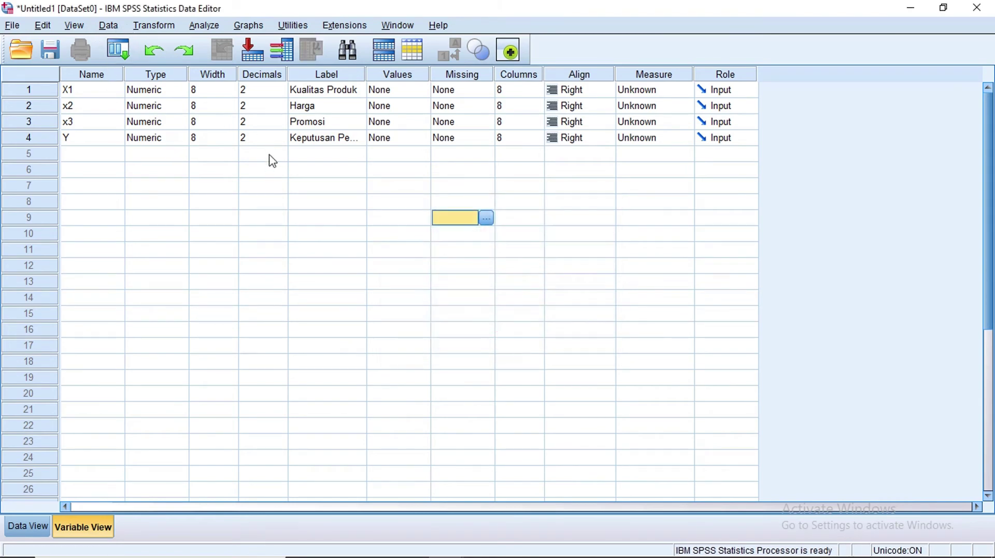
- Check the types of x2 and x3, and look through the available analysis procedures, including those under Descriptive Statistics
{"action": "left_click", "coordinate": [146, 104]}
{"action": "left_click", "coordinate": [147, 123]}
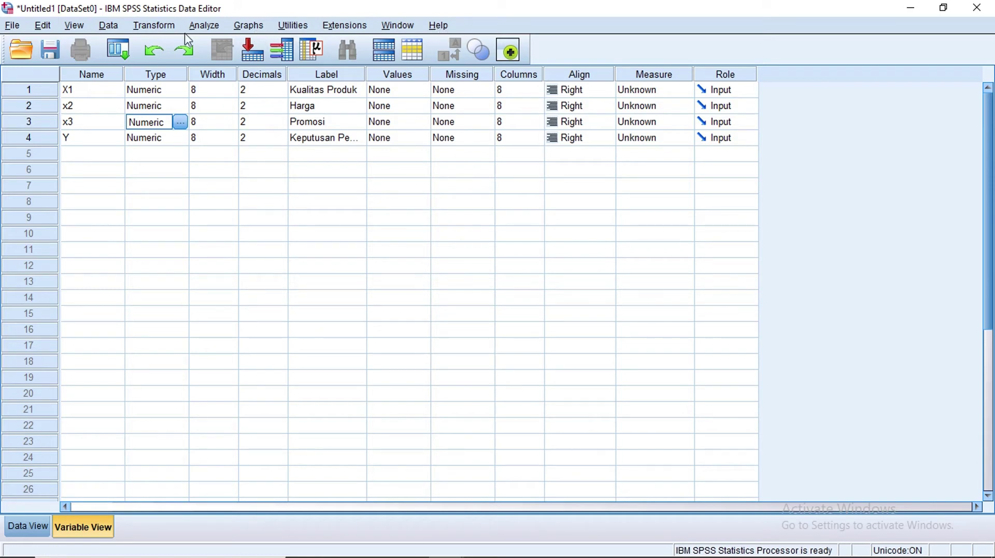
{"action": "left_click", "coordinate": [212, 30]}
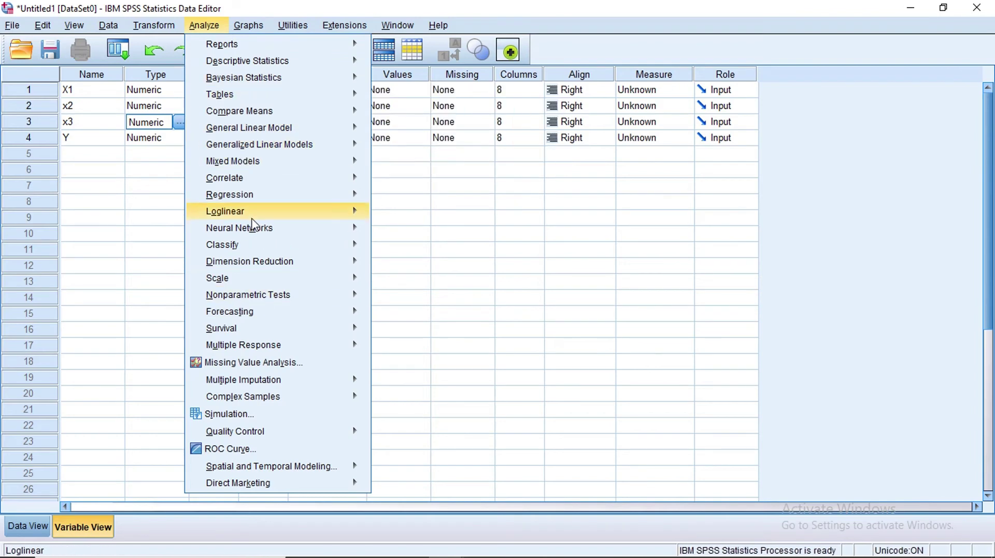
{"action": "mouse_move", "coordinate": [287, 65]}
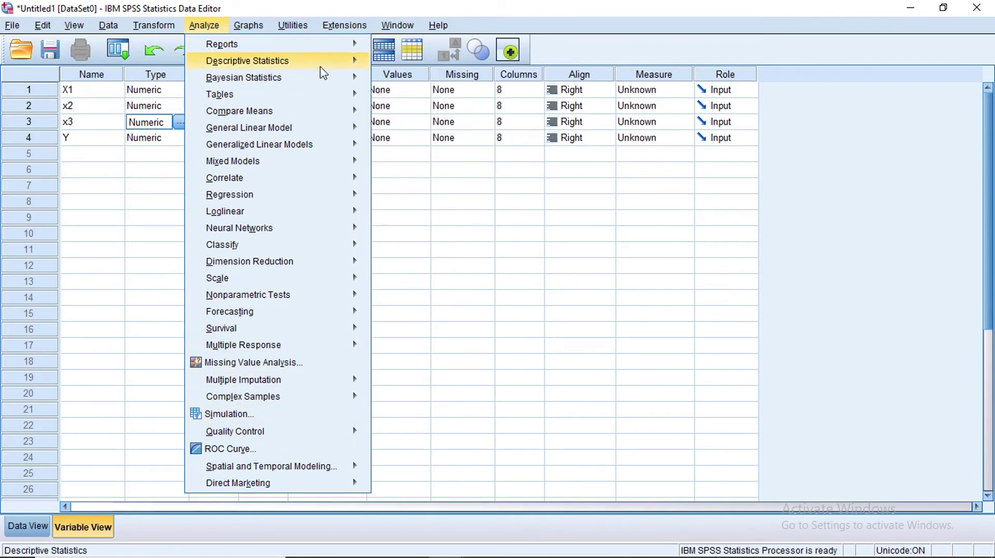
{"action": "mouse_move", "coordinate": [335, 62]}
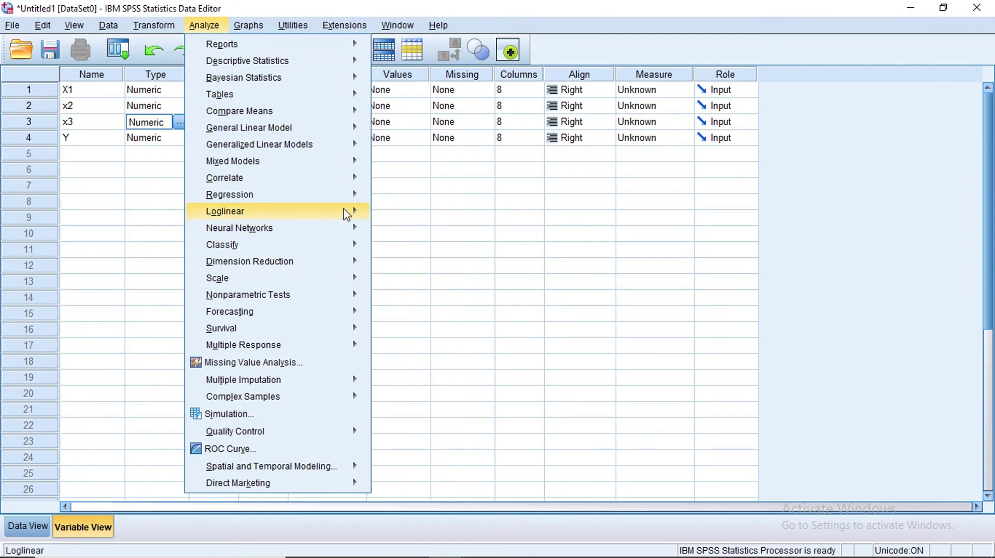
{"action": "mouse_move", "coordinate": [346, 213]}
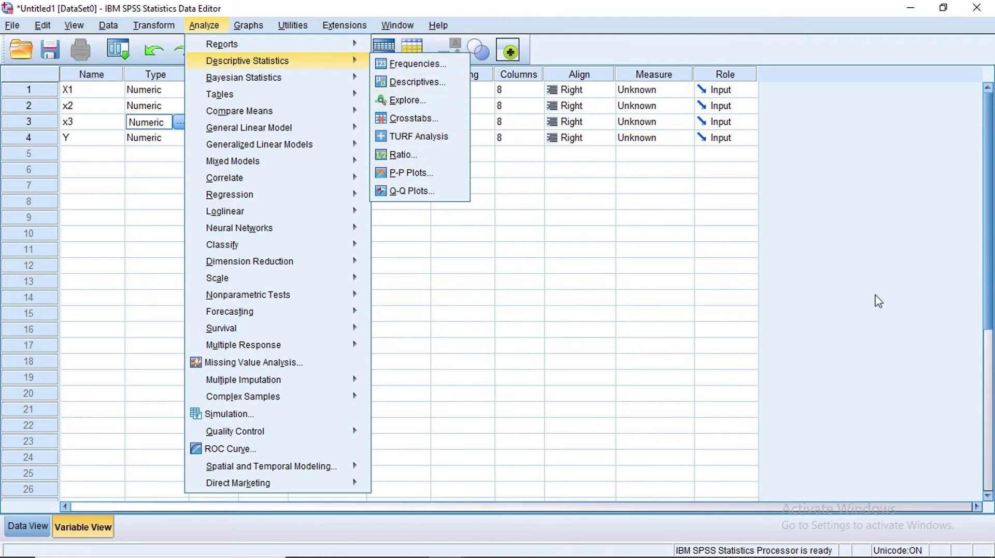
{"action": "left_click", "coordinate": [715, 322]}
- Set the width of variable x2 to 9
{"action": "left_click", "coordinate": [350, 126]}
{"action": "left_click", "coordinate": [234, 106]}
{"action": "left_click", "coordinate": [232, 103]}
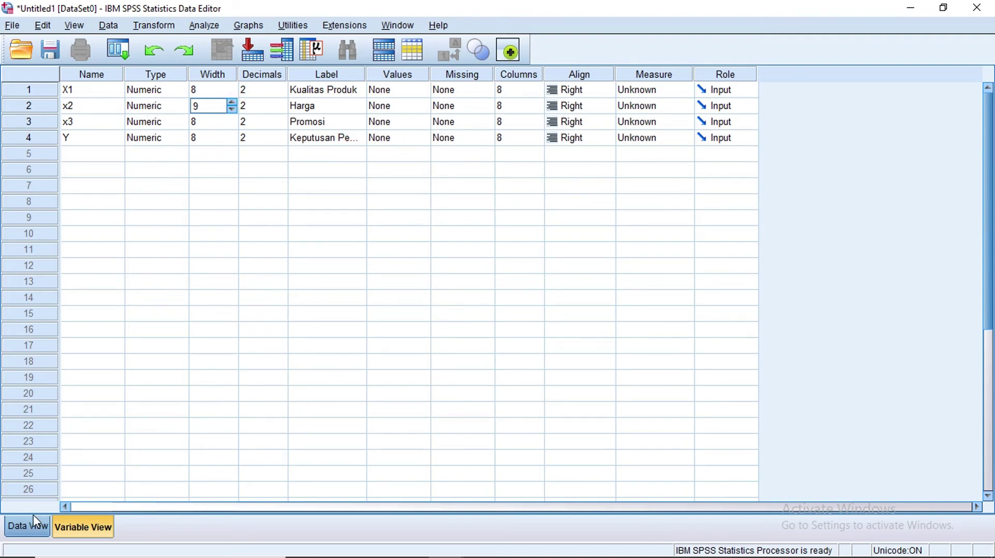
- Enter 4, 5 and 2 in the X1 column and show the data sheet with the decimals of all four variables set to 0
{"action": "left_click", "coordinate": [36, 532]}
{"action": "left_click", "coordinate": [87, 534]}
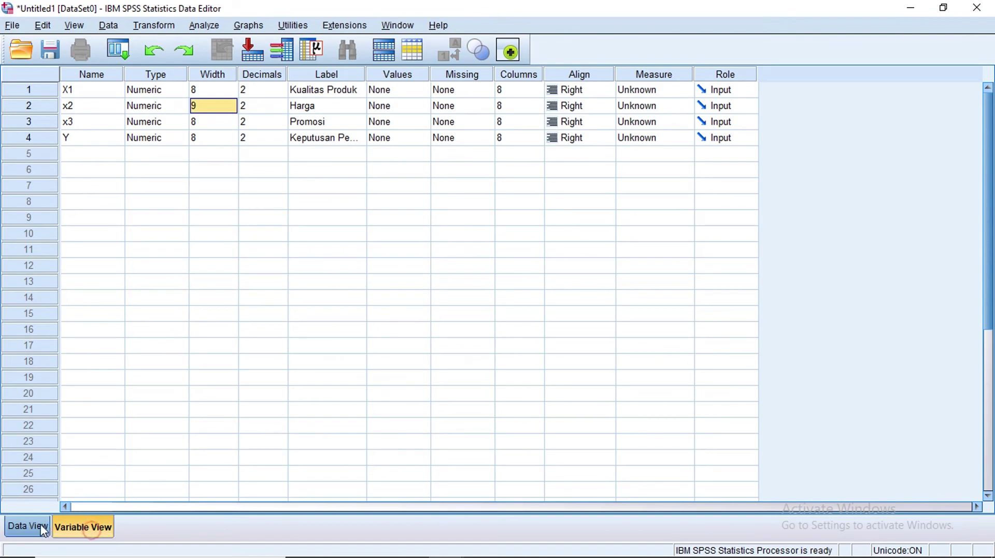
{"action": "left_click", "coordinate": [30, 539]}
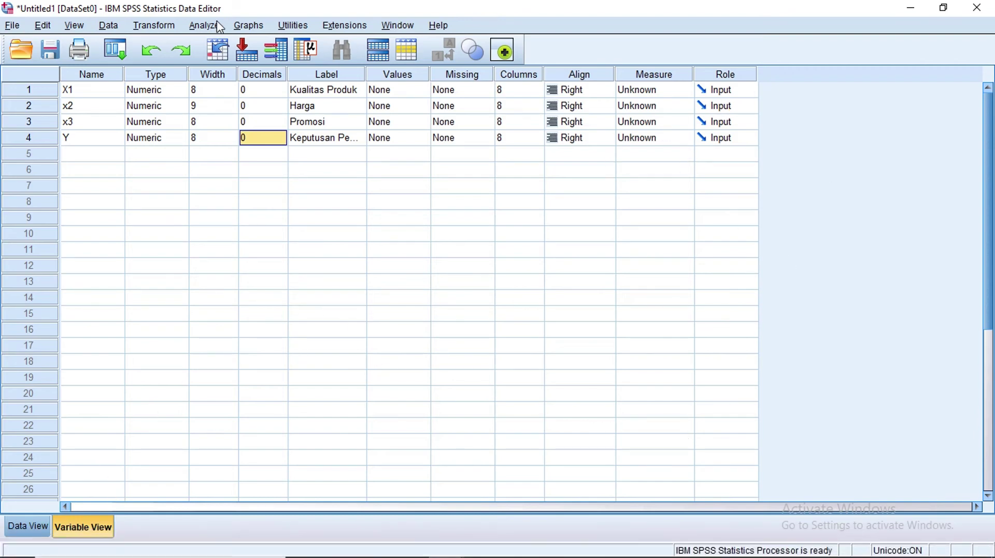
{"action": "mouse_move", "coordinate": [27, 545]}
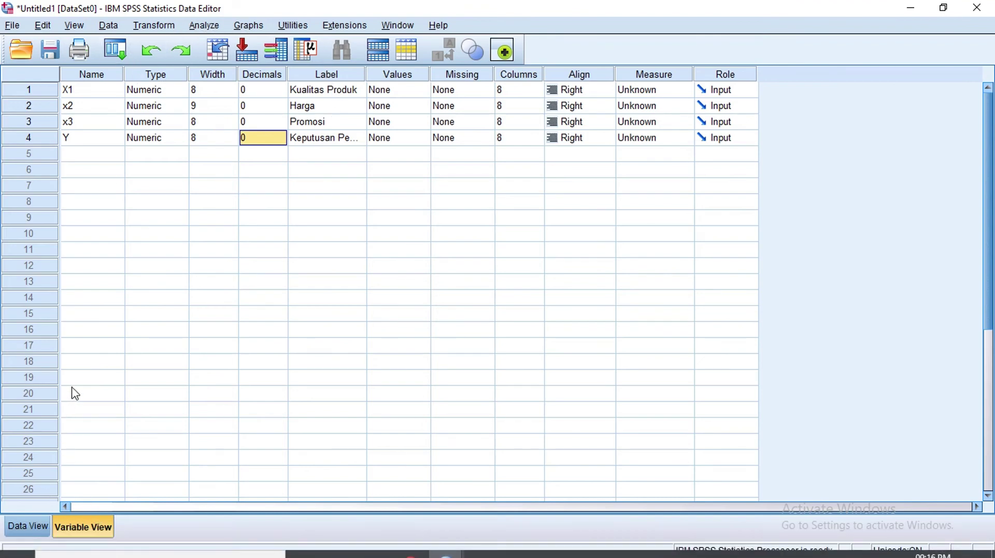
{"action": "left_click", "coordinate": [32, 526]}
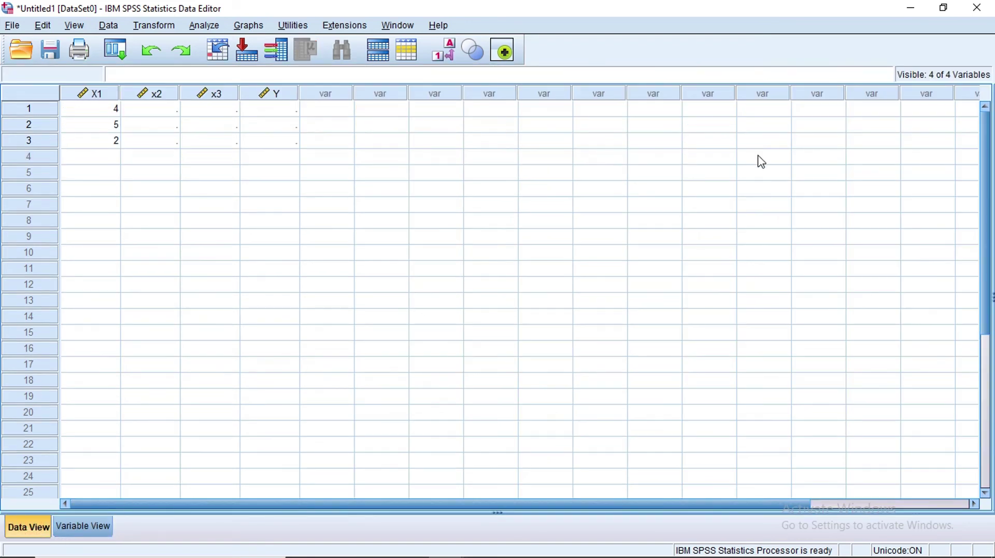